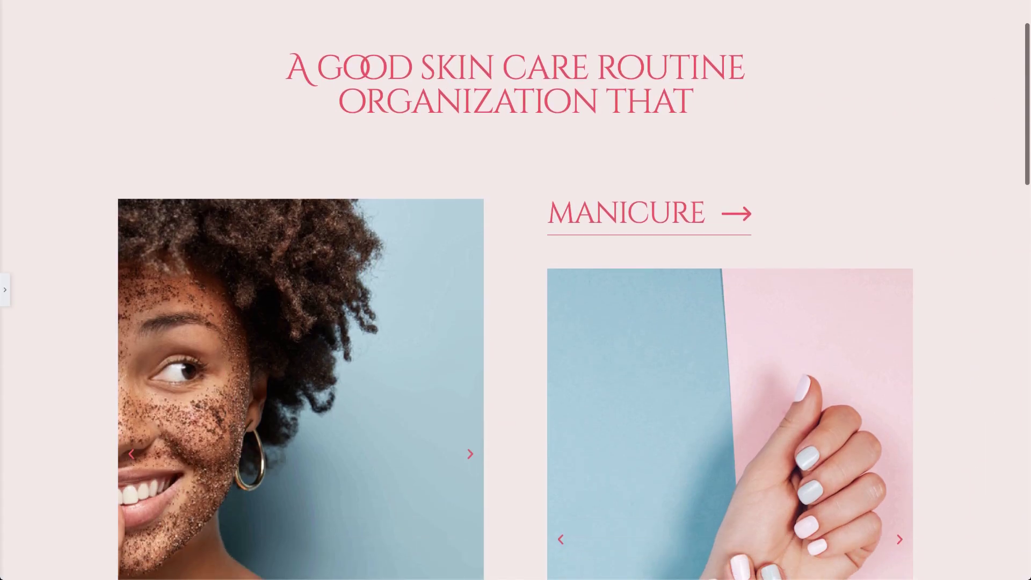
Open the manicure image lightbox, step back to the Nail art slide, and show the editor panel
scroll(516, 290, down, 3)
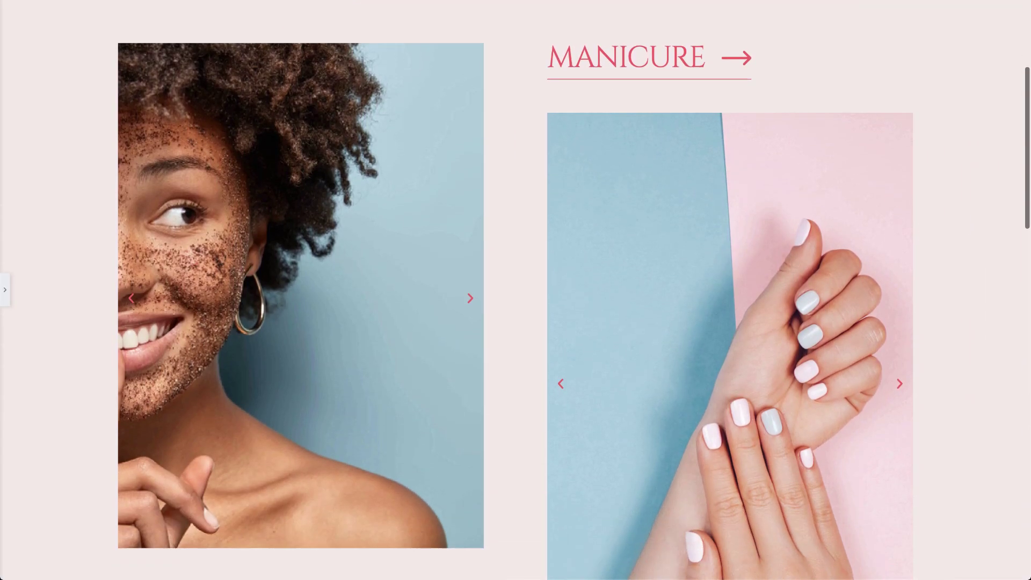
click(764, 292)
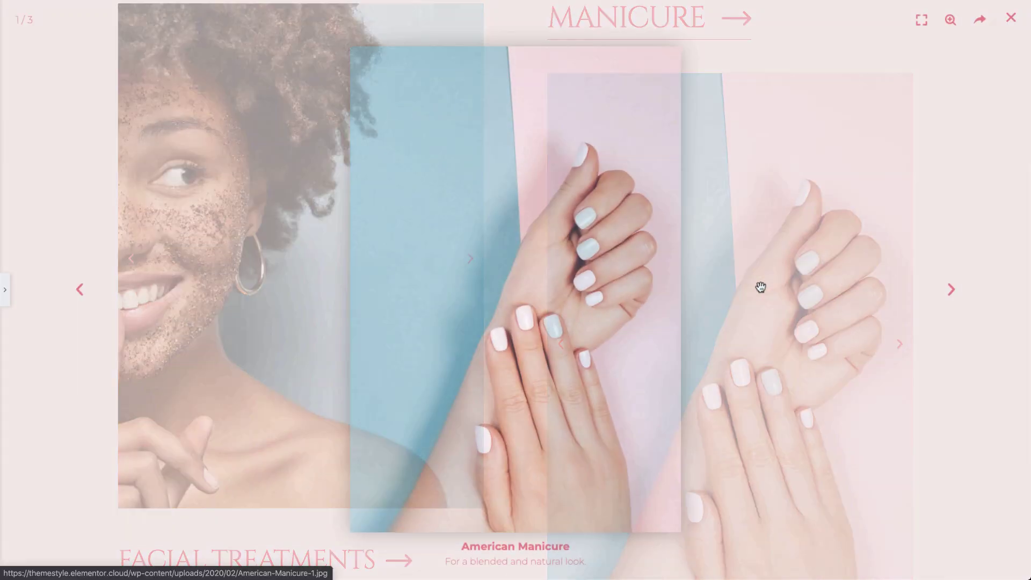
click(77, 293)
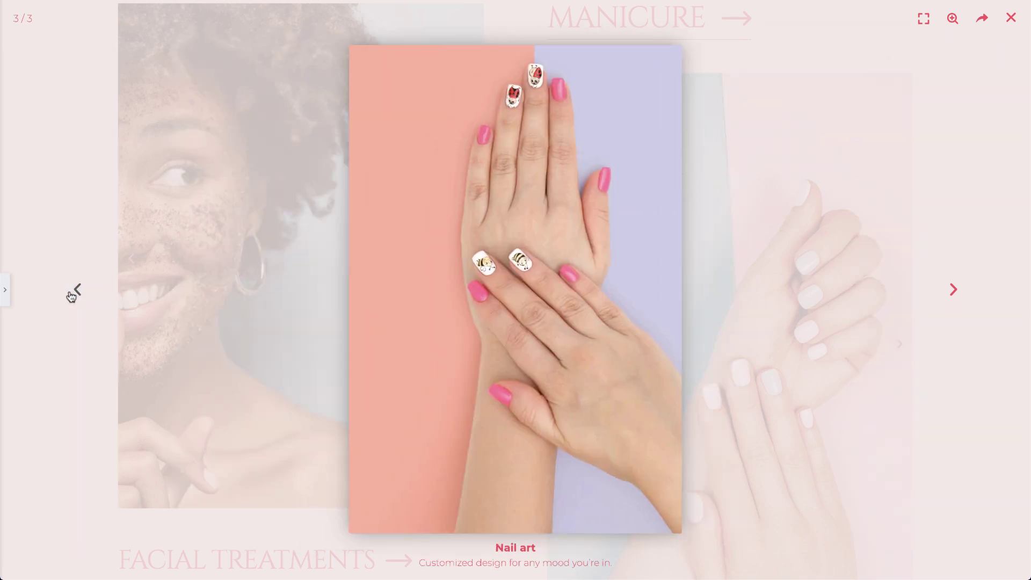
click(5, 290)
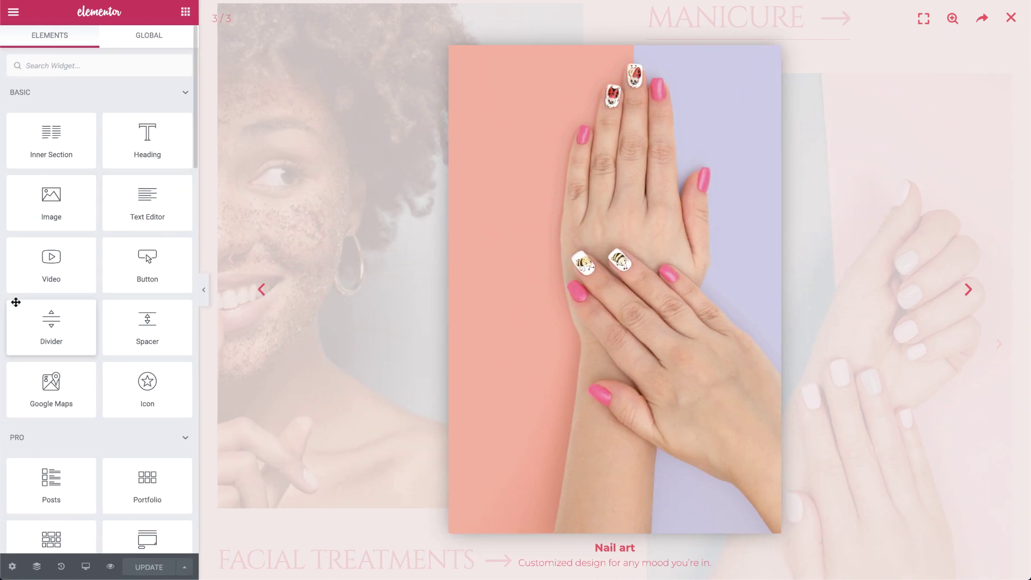
click(85, 566)
Preview the manicure lightbox at mobile width, return to Acrylic Manicure and view its share options
click(90, 543)
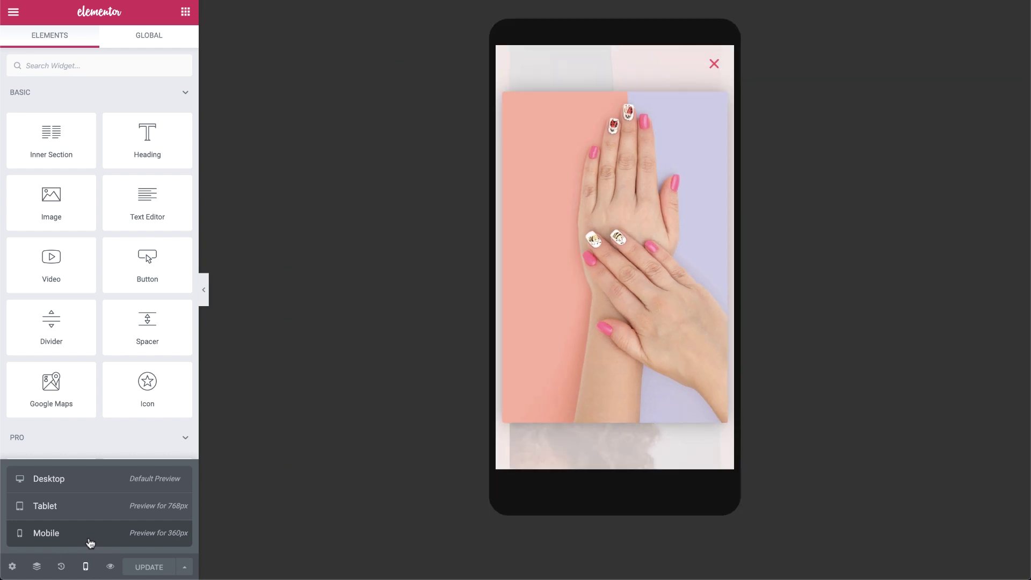
click(507, 261)
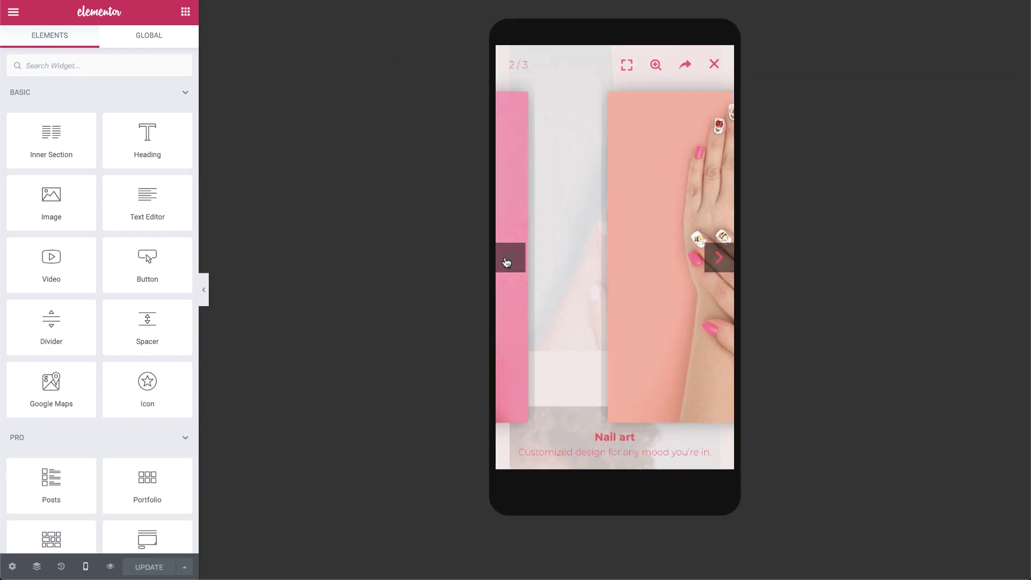
click(685, 69)
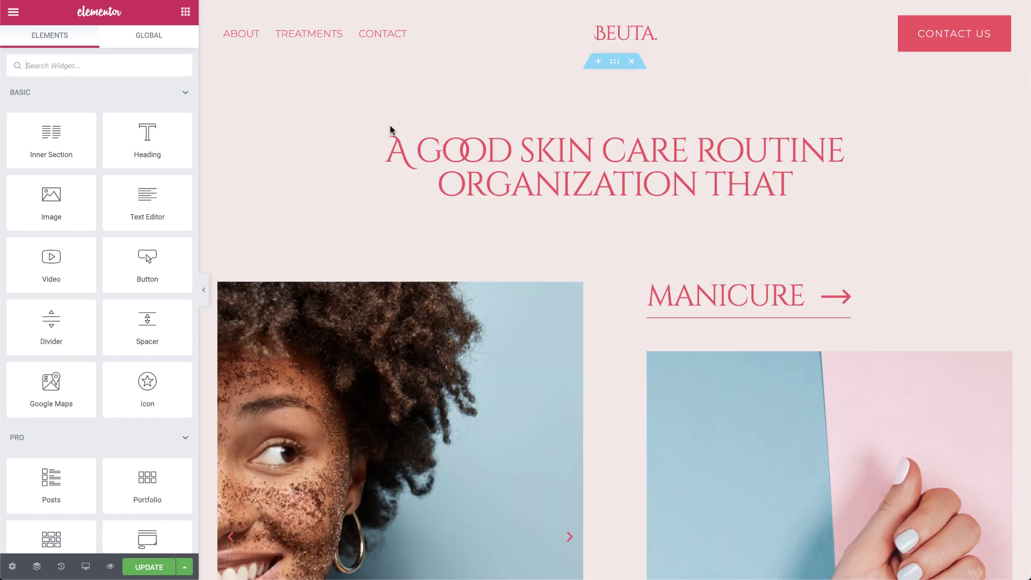
scroll(374, 305, down, 5)
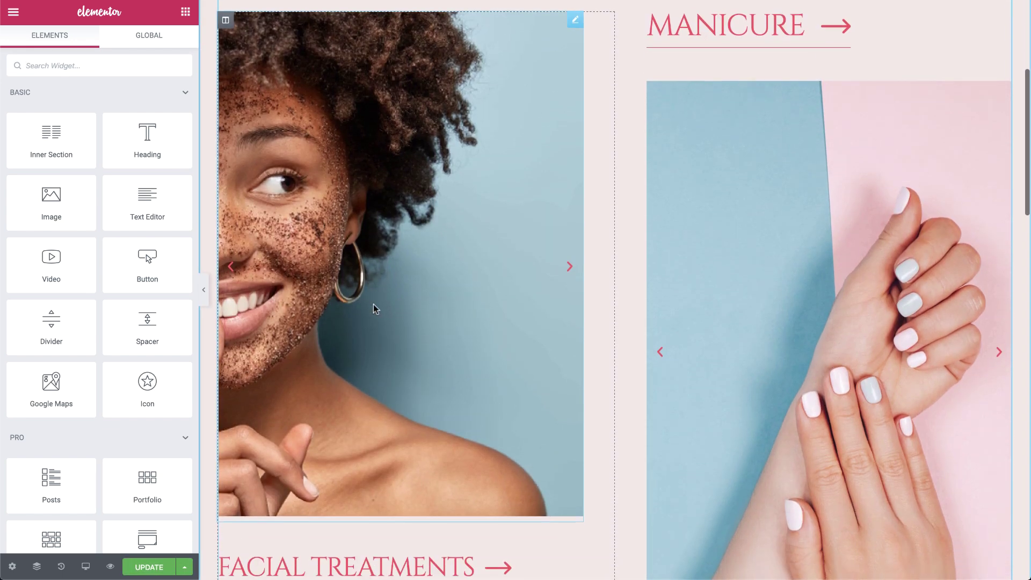
Set the facial carousel's images to link to their Media File
click(375, 302)
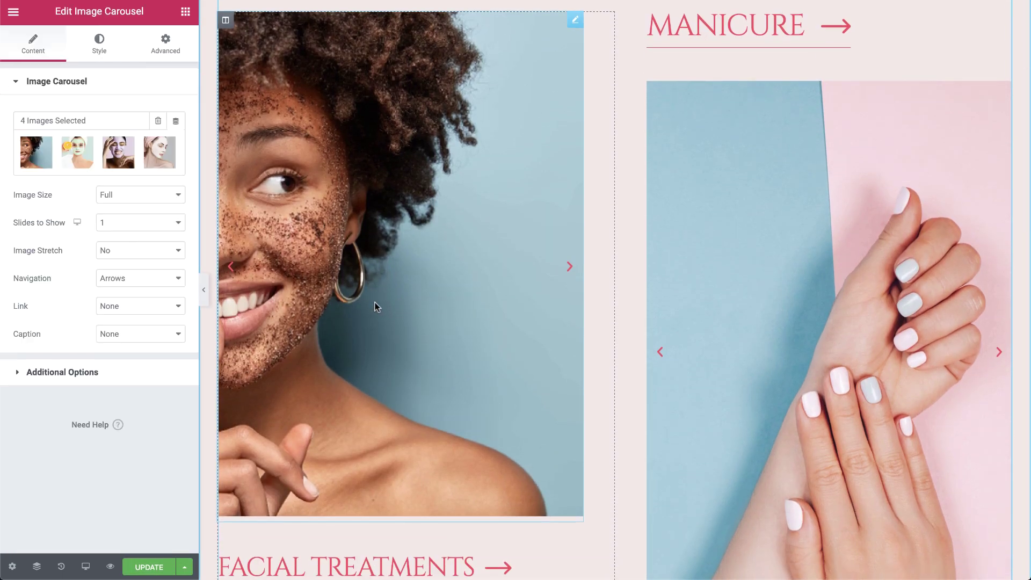
click(163, 316)
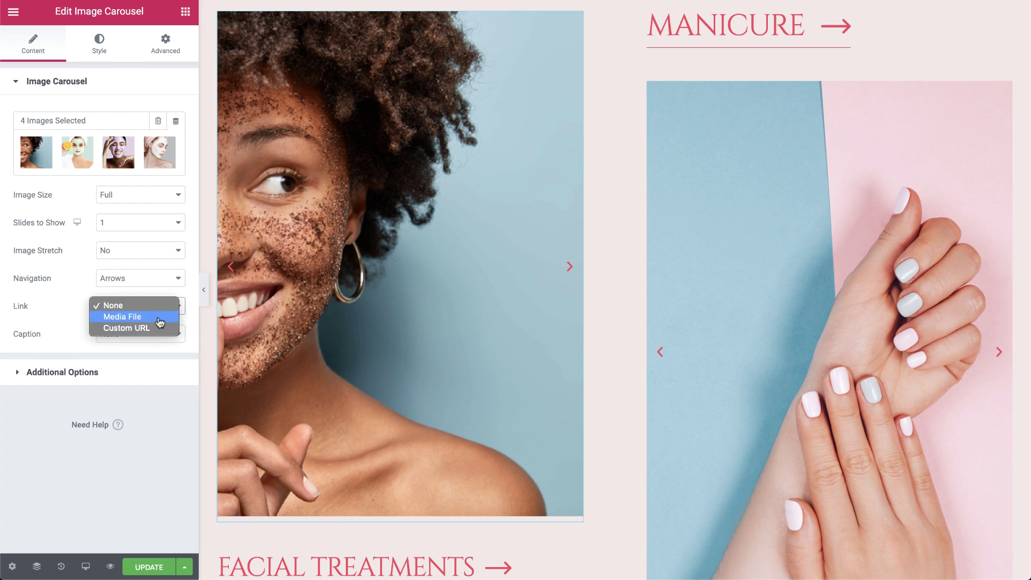
click(160, 317)
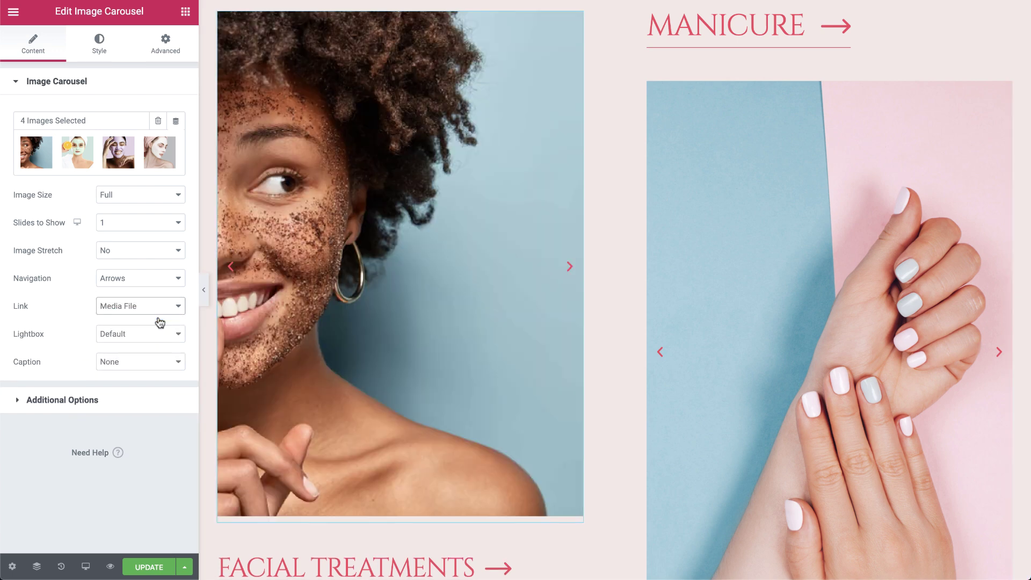
Test a facial image in the lightbox, keeping the carousel Lightbox option at Default
click(359, 294)
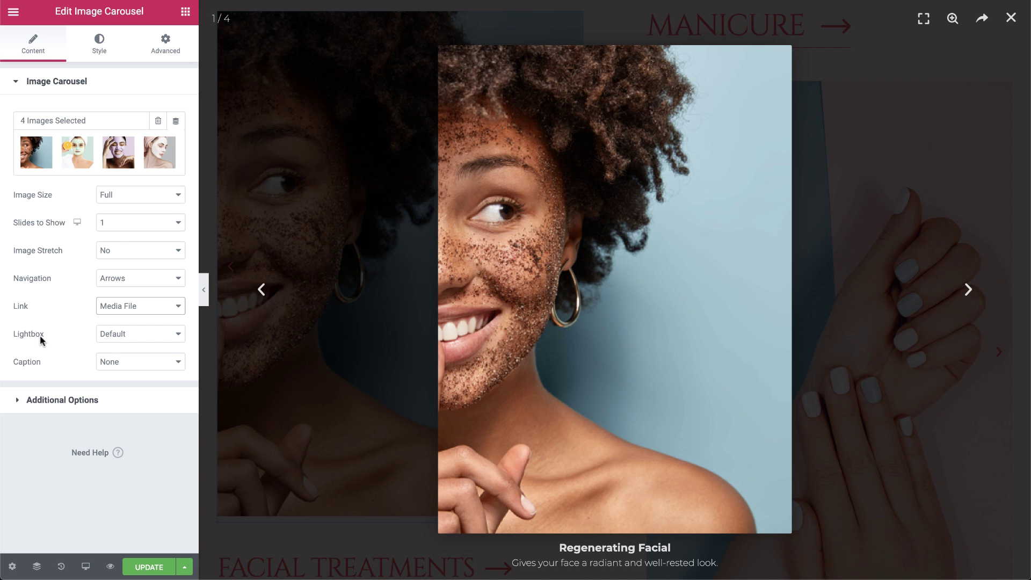
click(148, 335)
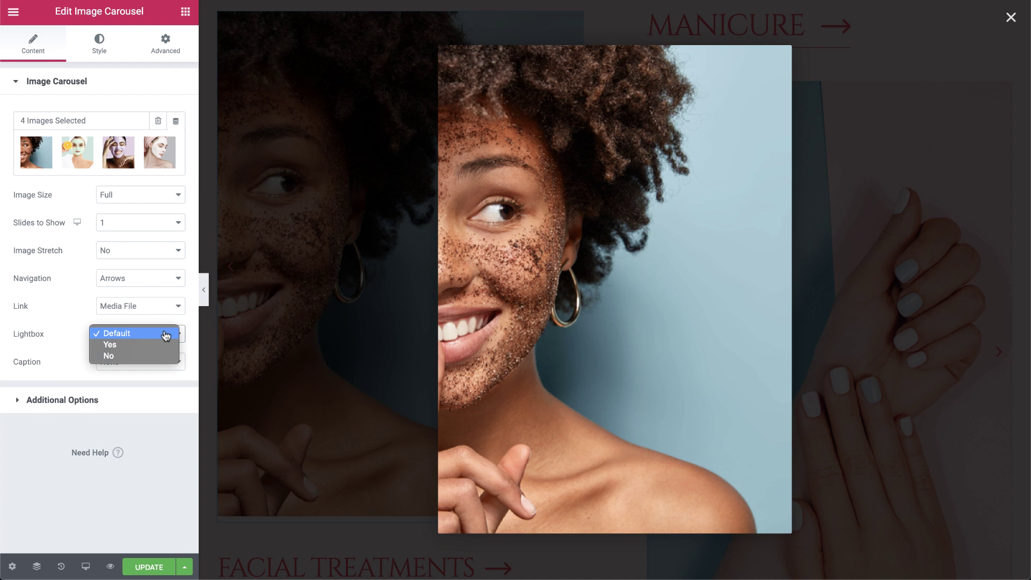
click(71, 333)
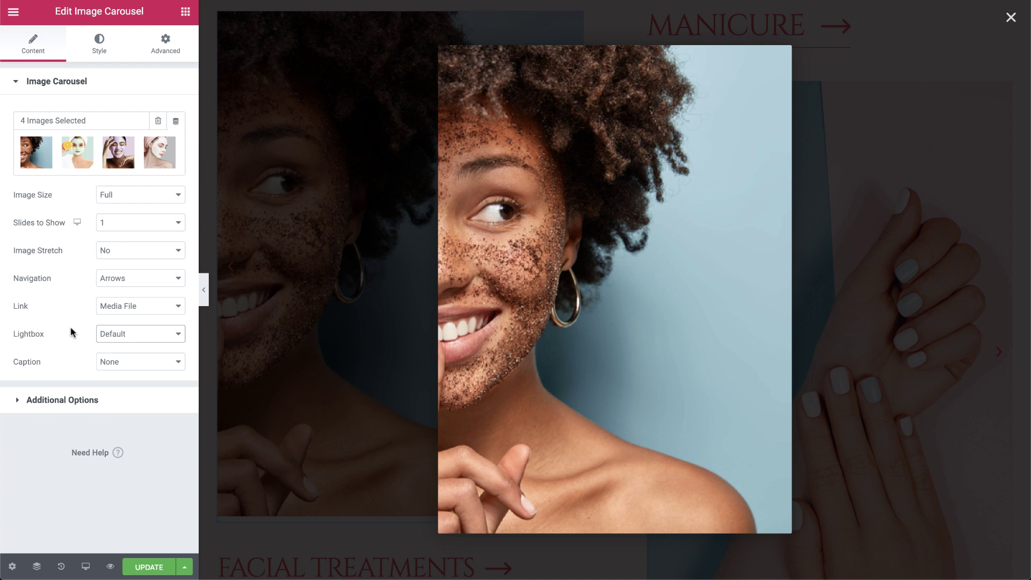
click(13, 13)
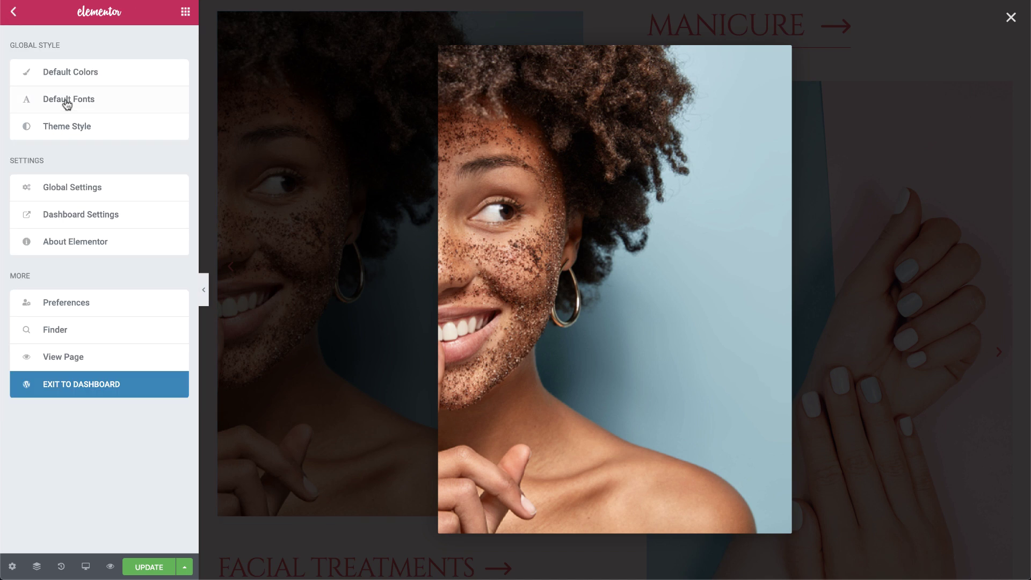
In Global Settings' Lightbox tab, switch Image Lightbox and Counter off and back on
click(71, 189)
click(154, 48)
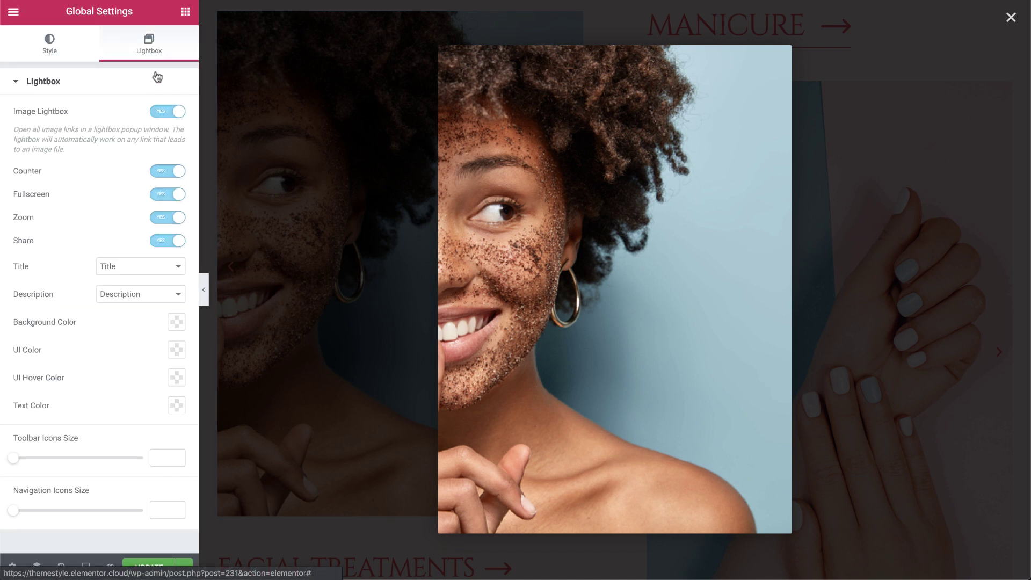
click(156, 112)
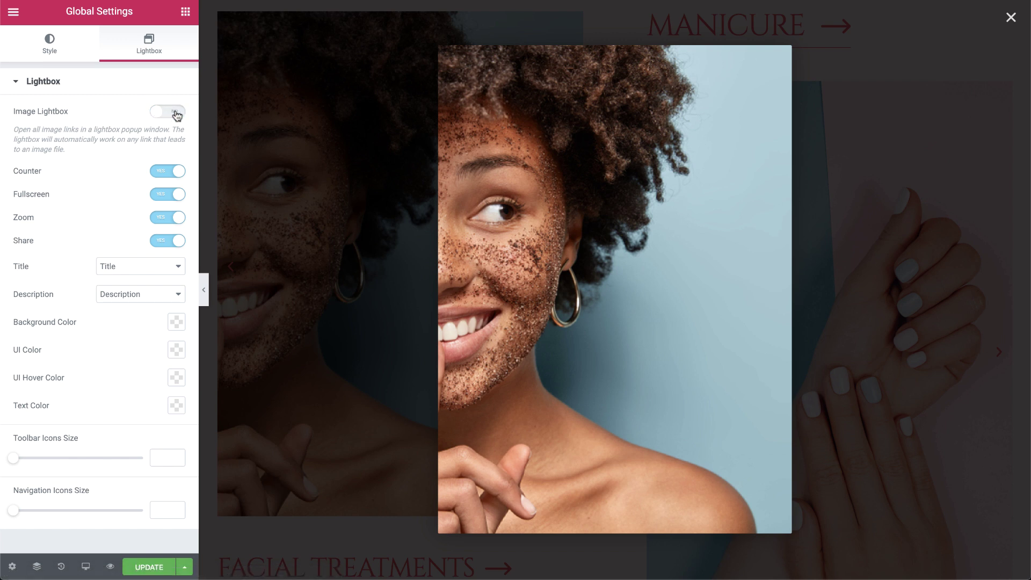
click(176, 114)
click(161, 175)
click(182, 176)
mouse_move(212, 72)
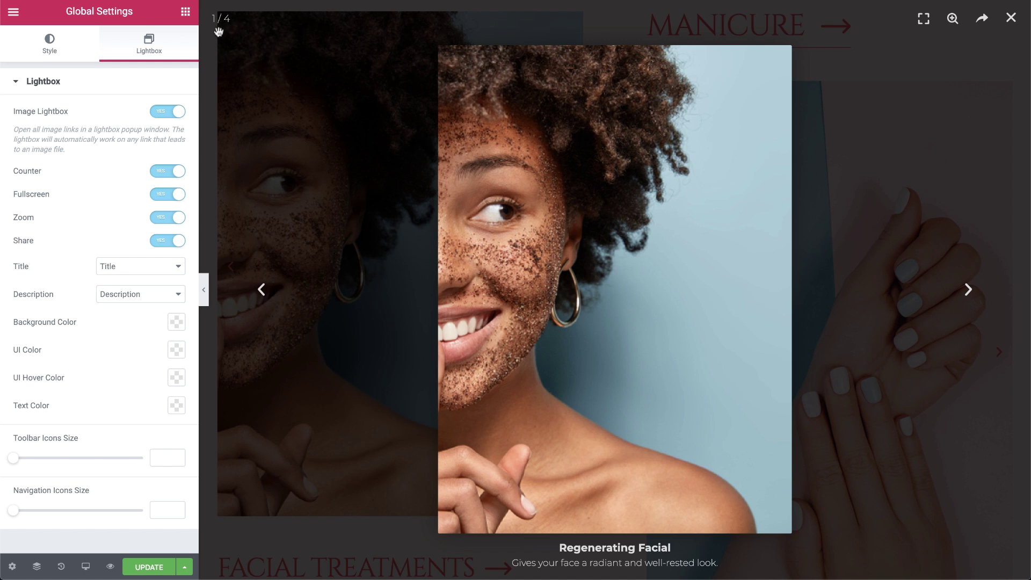
click(158, 196)
click(176, 197)
click(157, 219)
click(157, 218)
click(156, 243)
click(170, 241)
Preview the live page, open the facial lightbox at Paraffin Facial, and zoom in and out
click(110, 567)
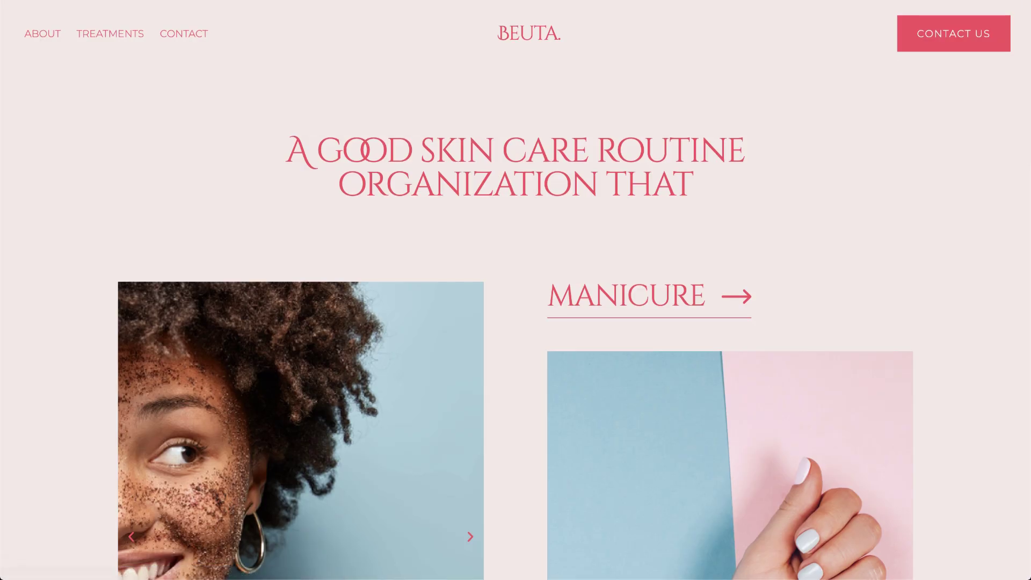
scroll(408, 91, down, 5)
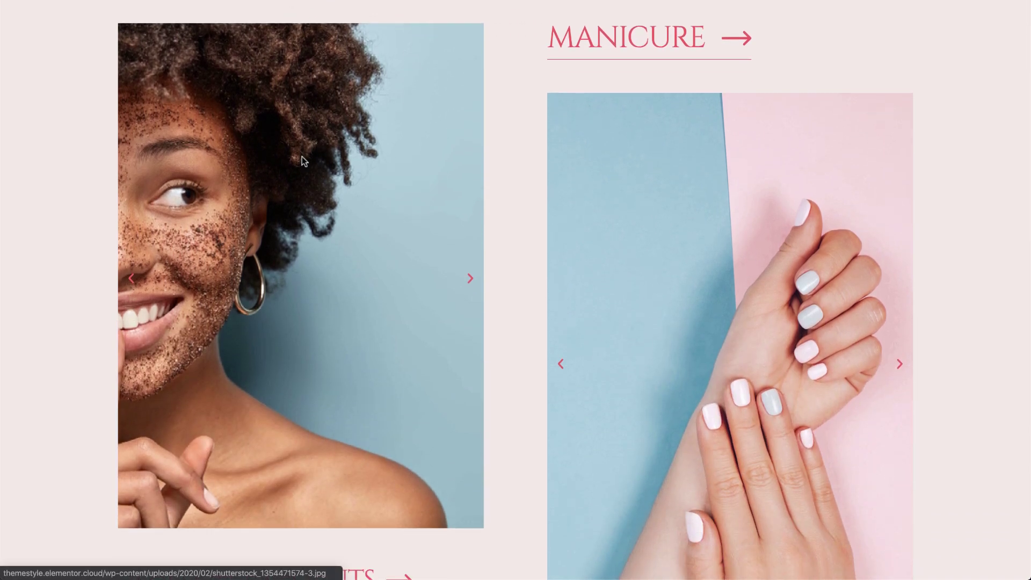
click(304, 160)
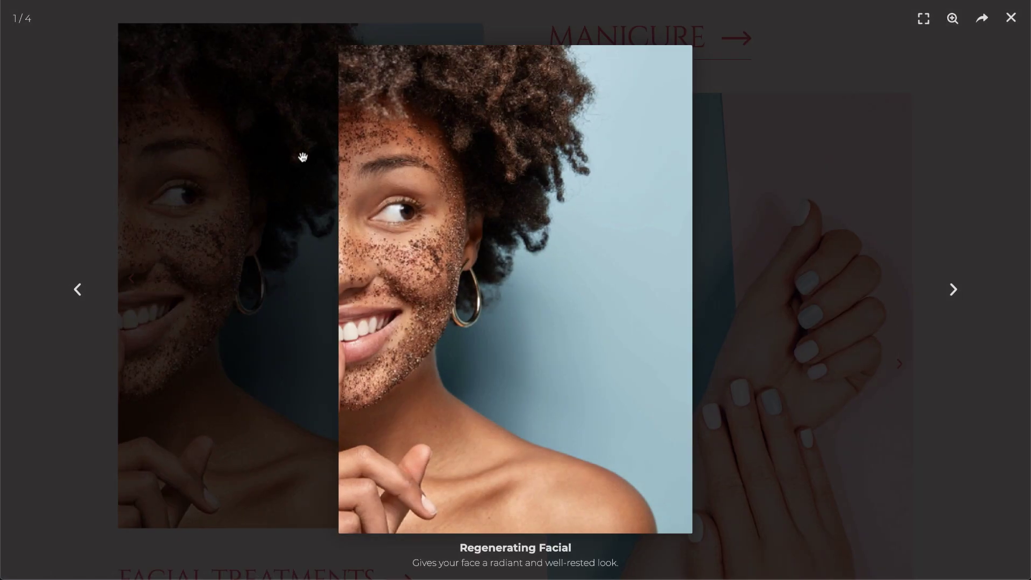
click(80, 288)
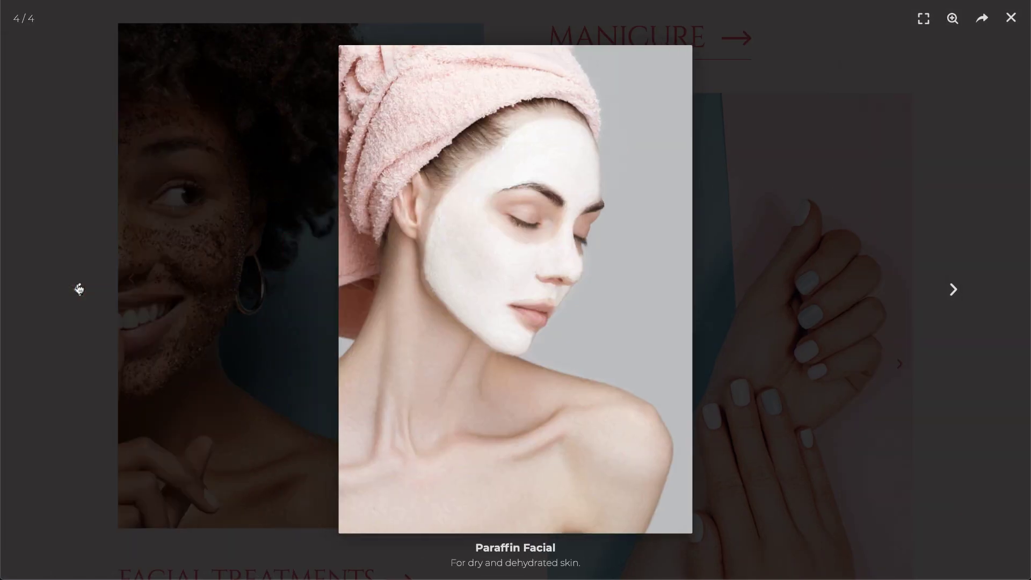
click(953, 18)
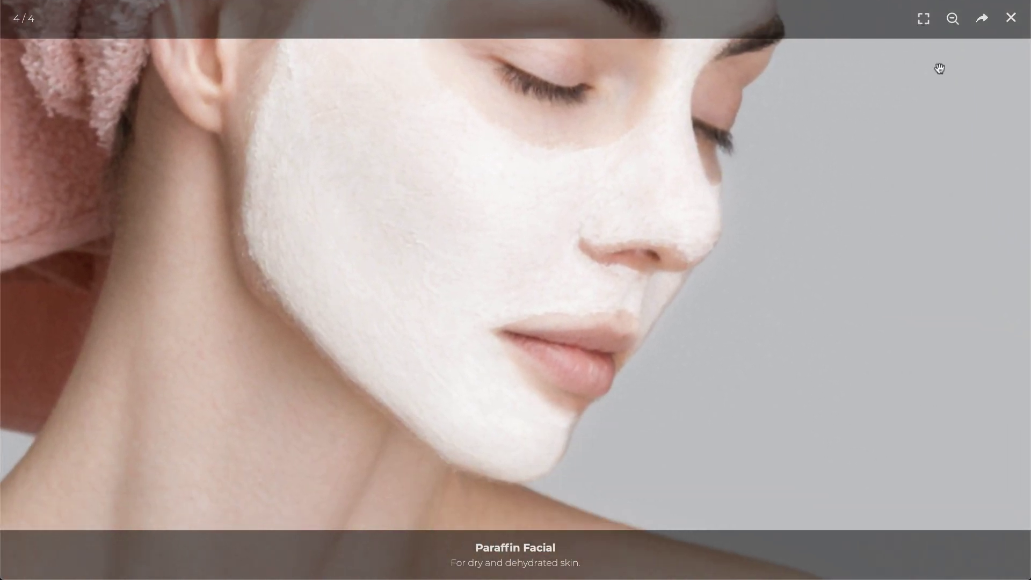
click(954, 18)
Download the Paraffin Facial image from the share options, saving it as 3.jpg
click(982, 20)
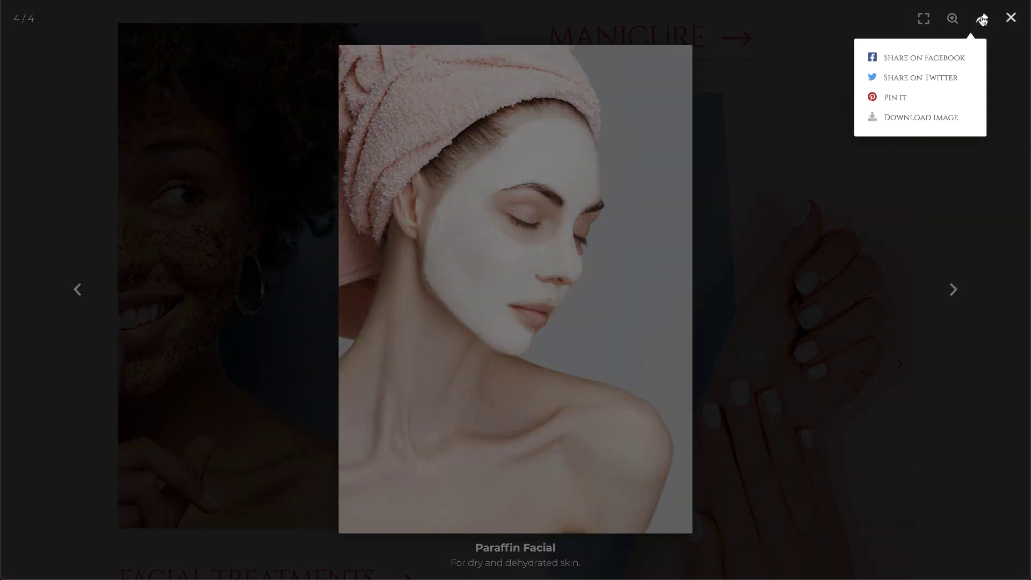
click(942, 117)
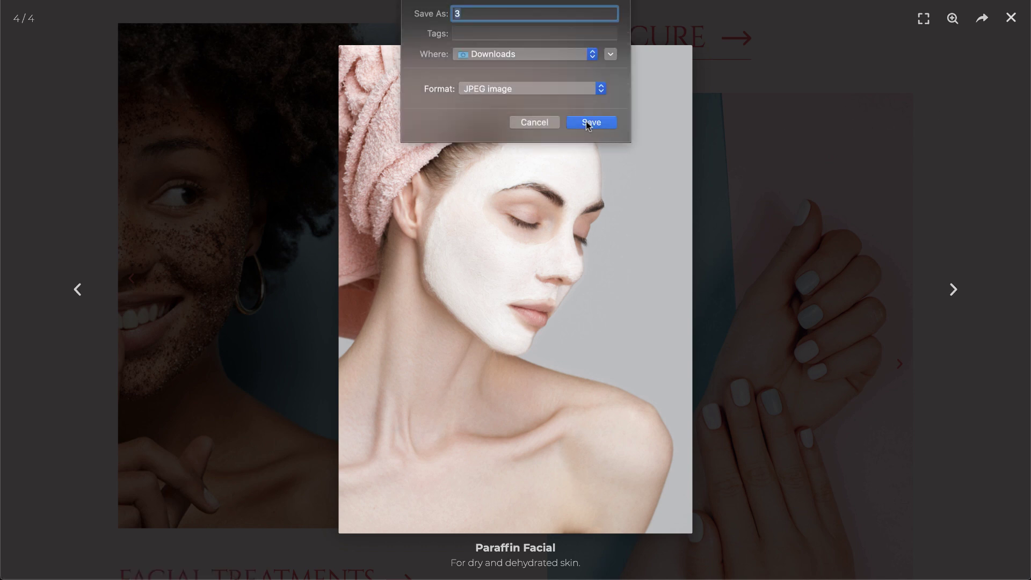
click(587, 120)
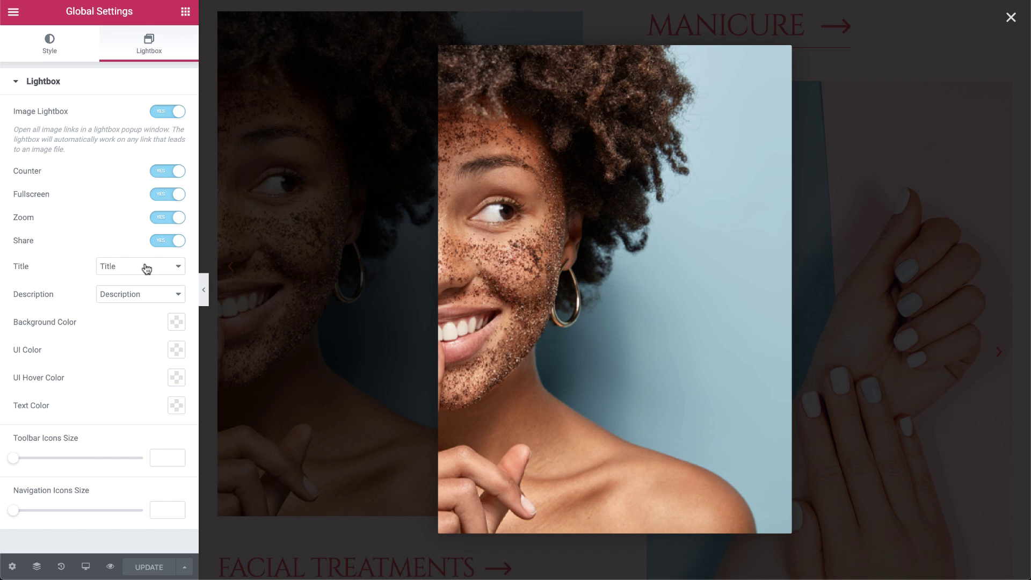
Keep the lightbox title as Title and make the background pale pink and semi-transparent
click(147, 269)
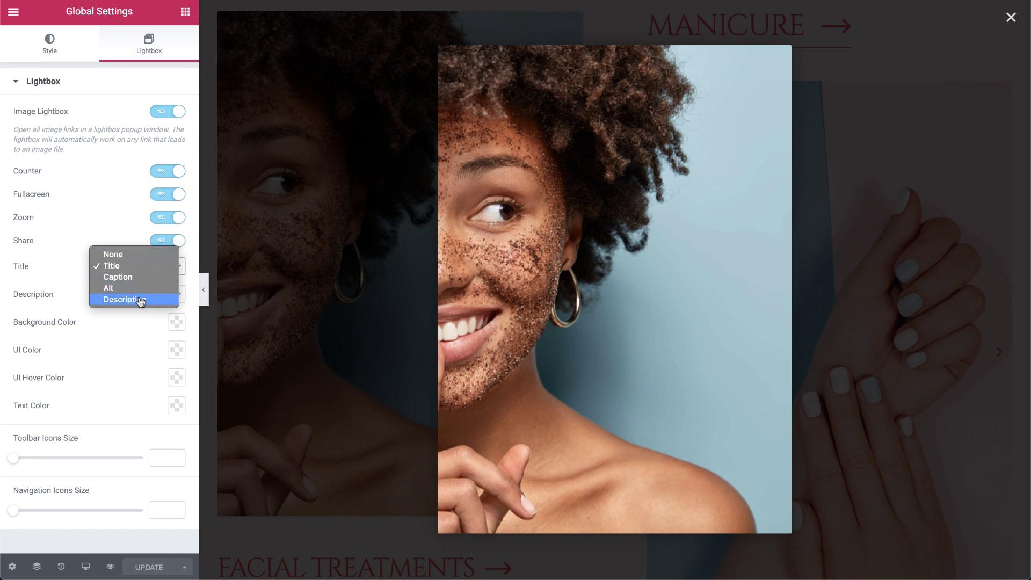
click(142, 267)
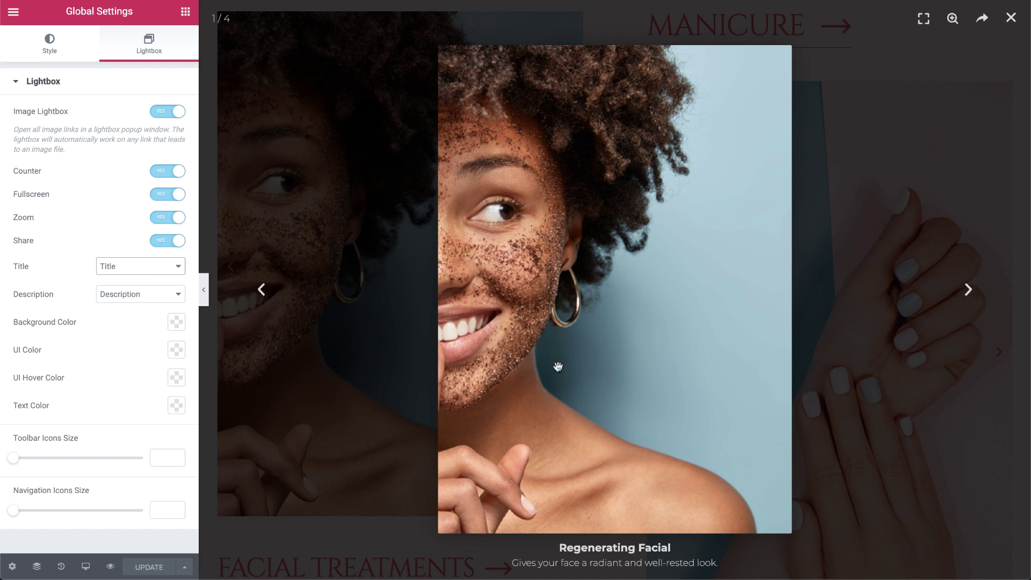
key(Tab)
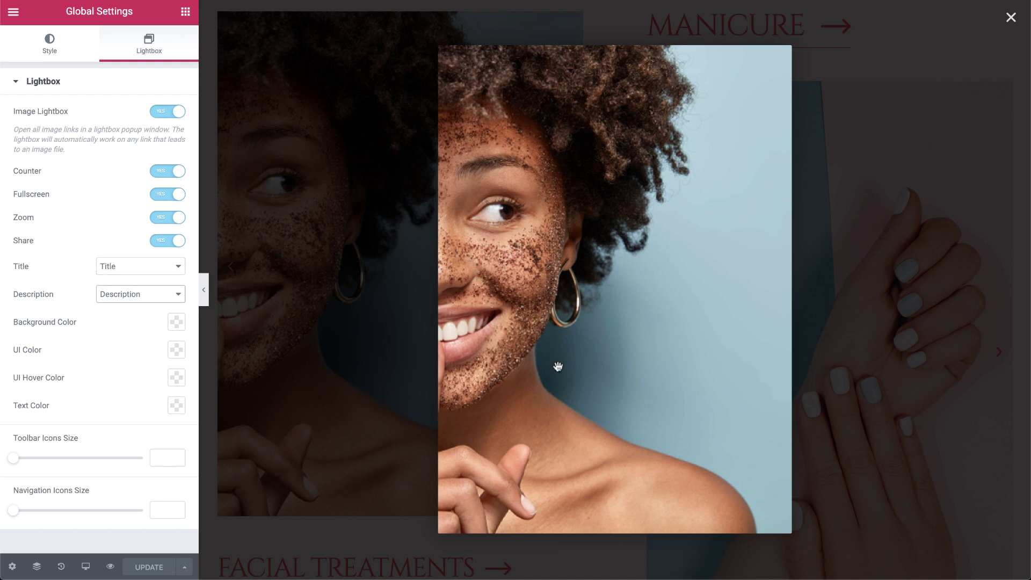
click(176, 326)
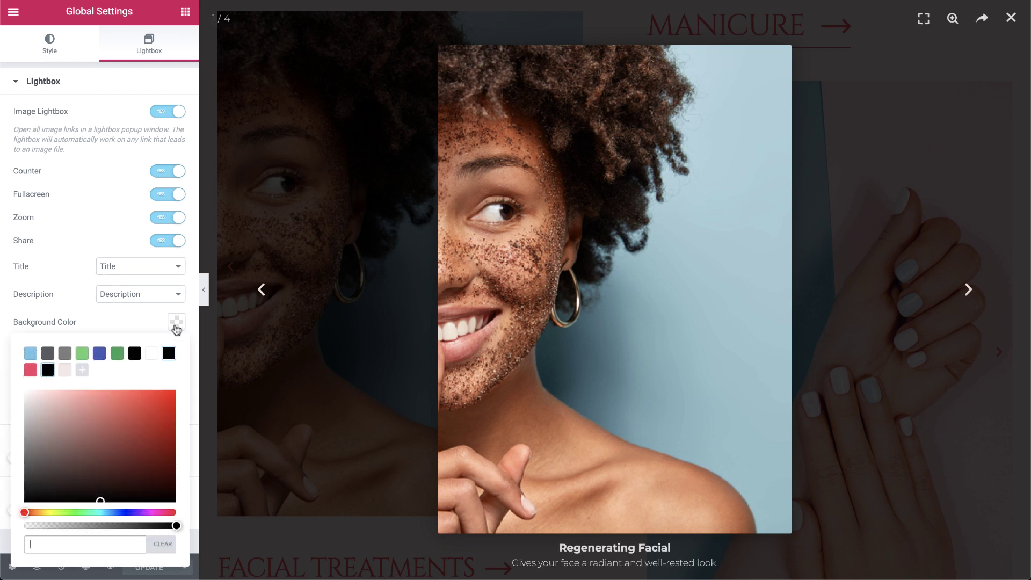
click(64, 370)
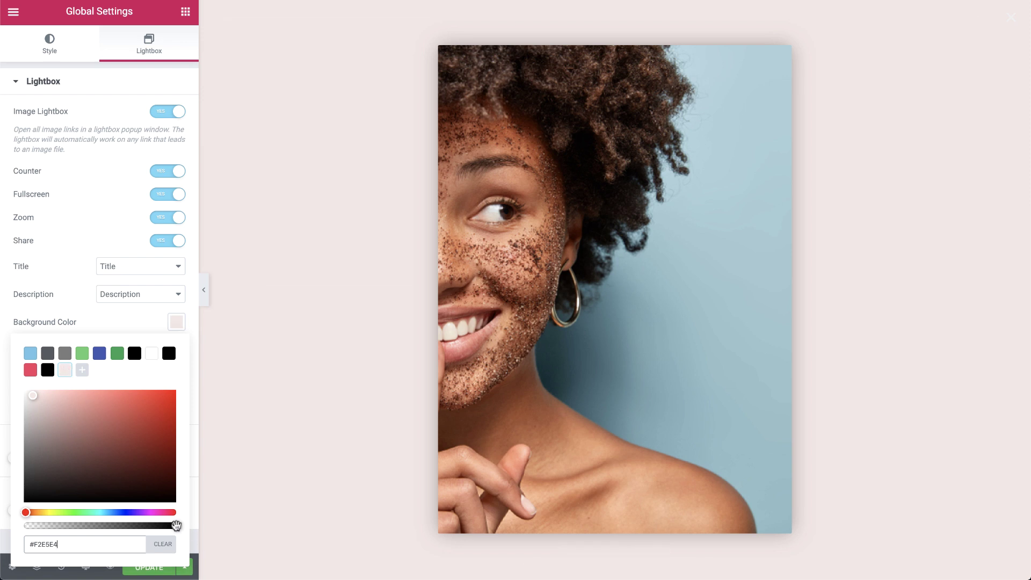
drag(176, 526, 149, 526)
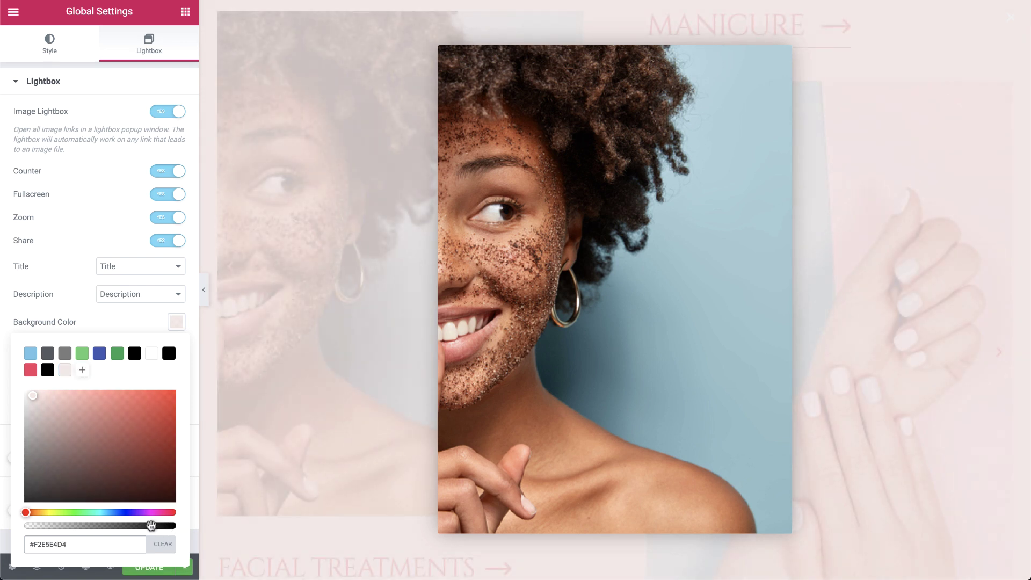
click(157, 334)
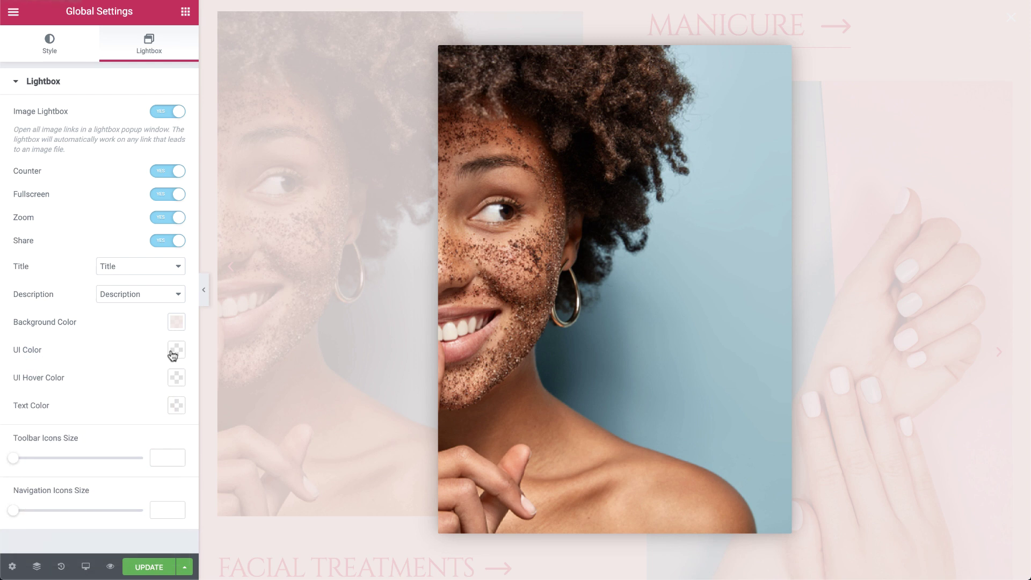
Set the lightbox UI colour to #F33F62 and UI hover colour to #54595F
click(172, 353)
click(33, 398)
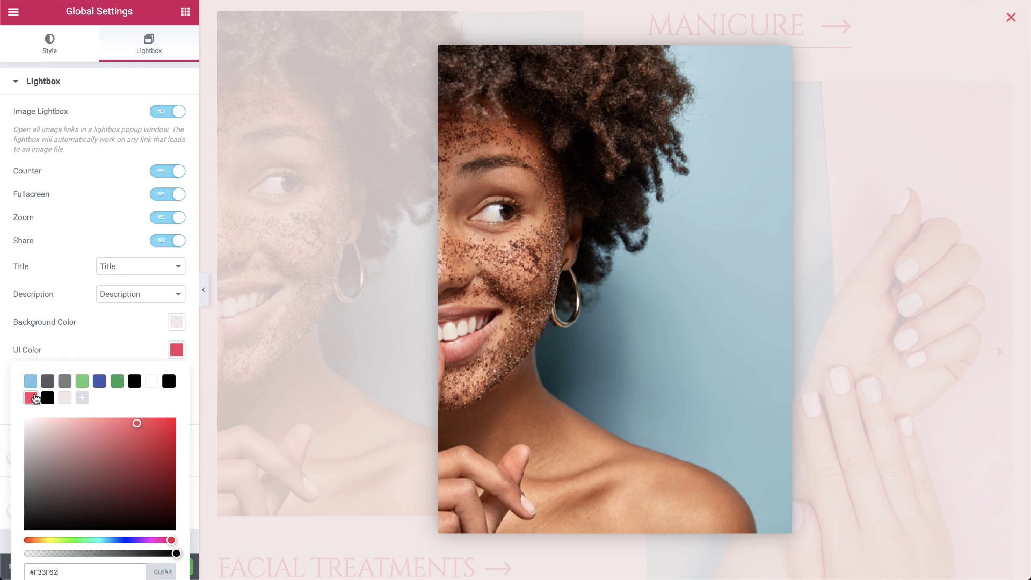
mouse_move(447, 304)
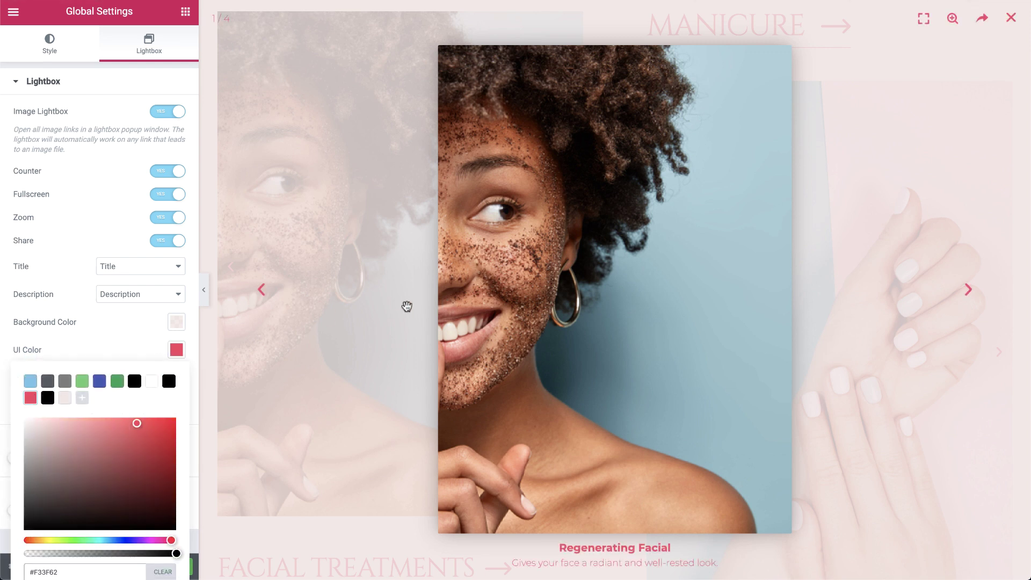
click(120, 331)
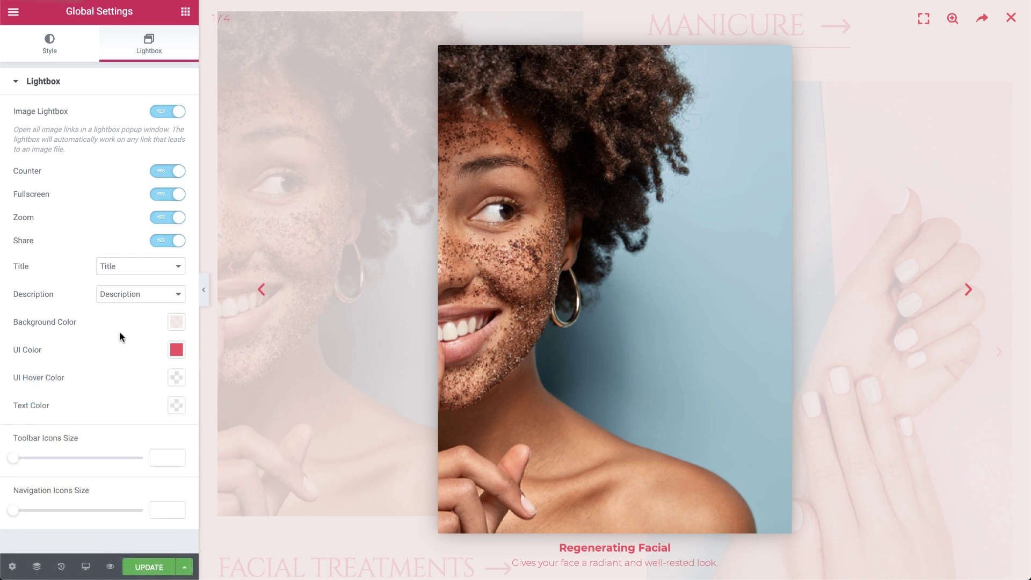
click(176, 377)
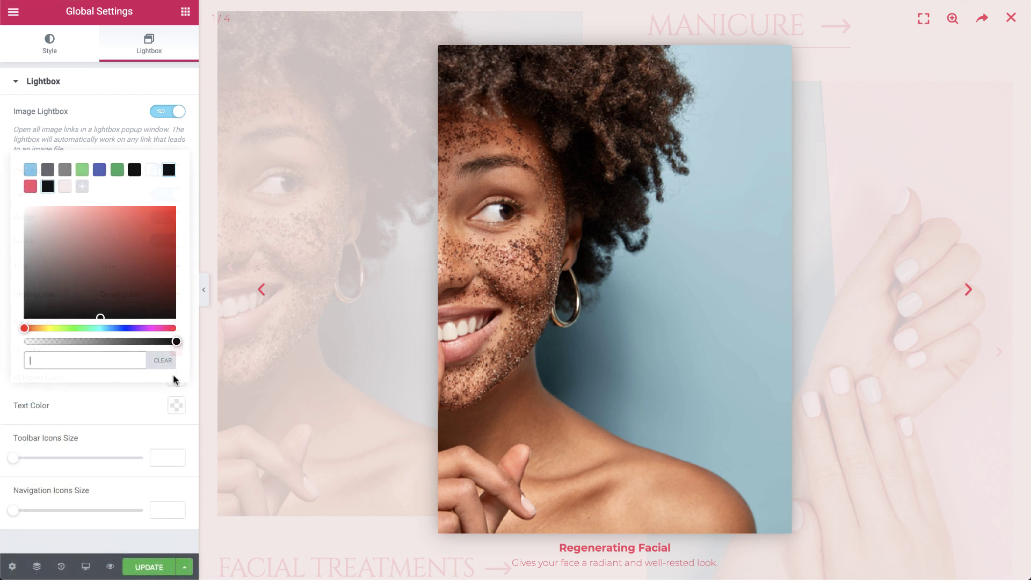
click(47, 170)
mouse_move(315, 272)
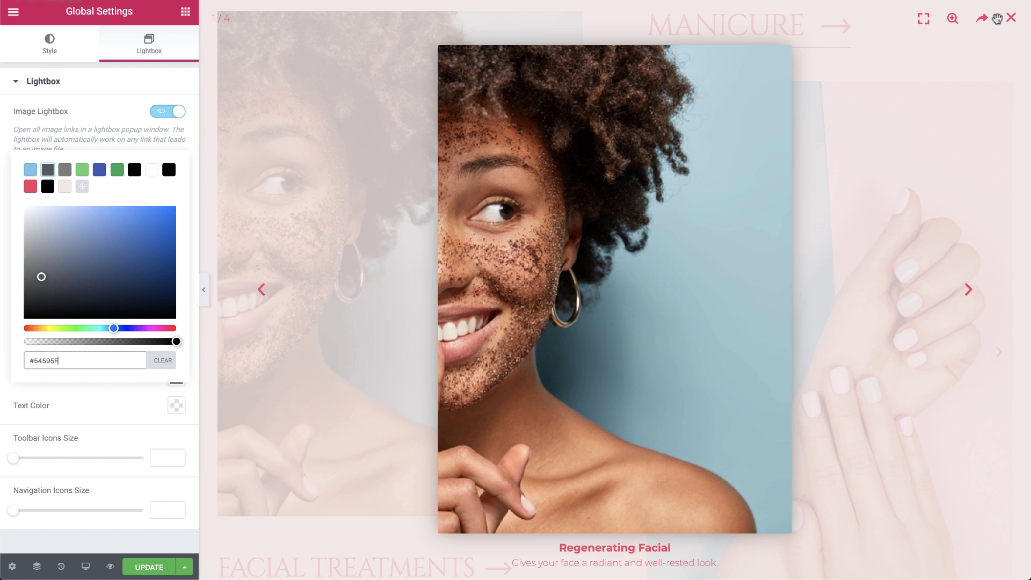
click(128, 398)
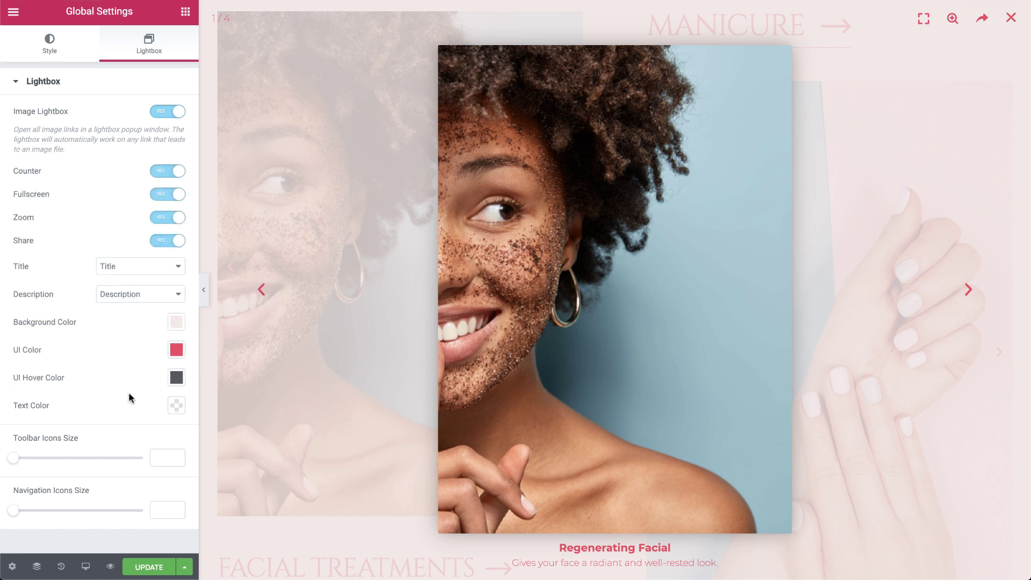
Set the lightbox text colour to red #F33F62
click(176, 406)
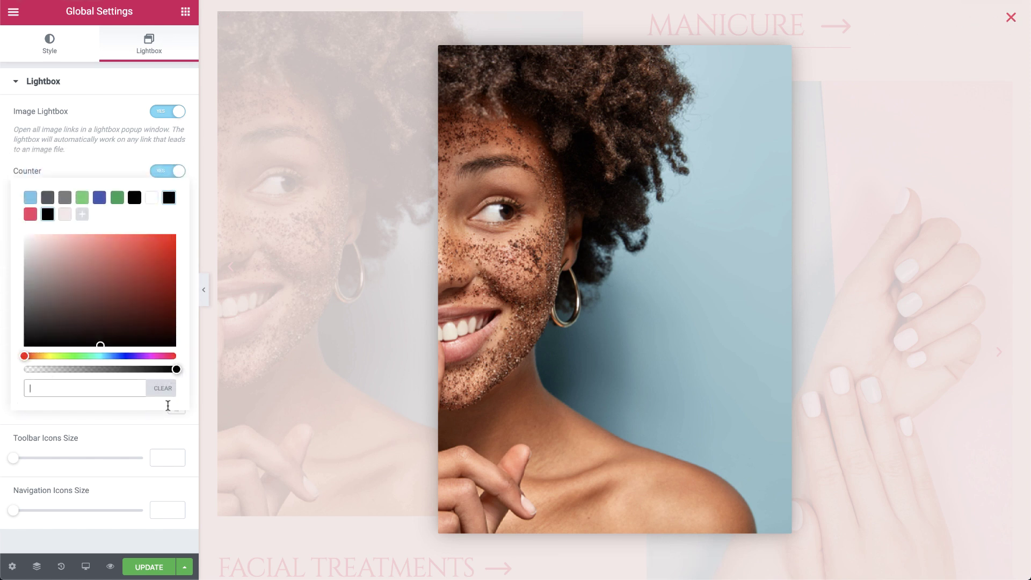
click(30, 214)
mouse_move(586, 410)
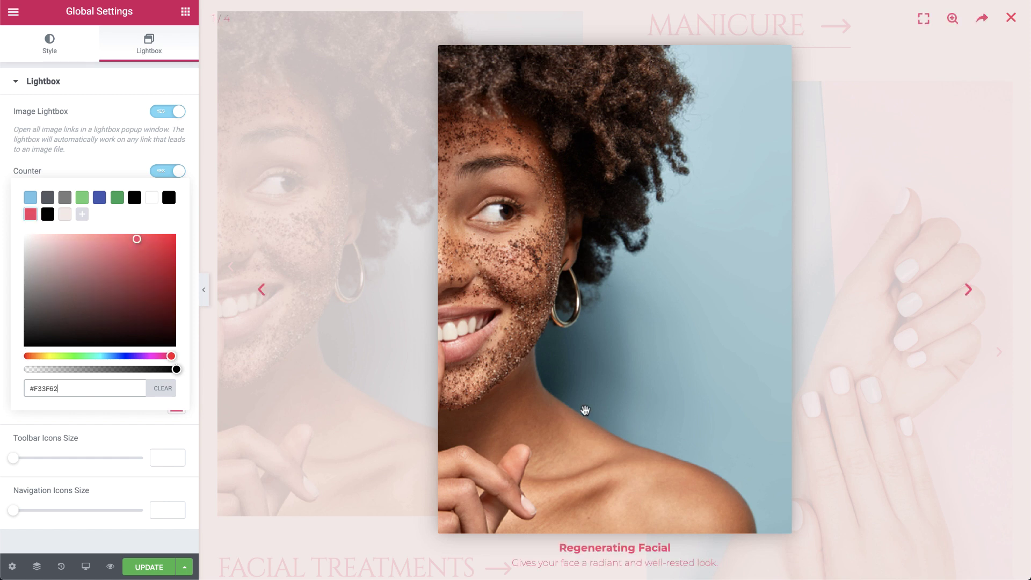
click(151, 416)
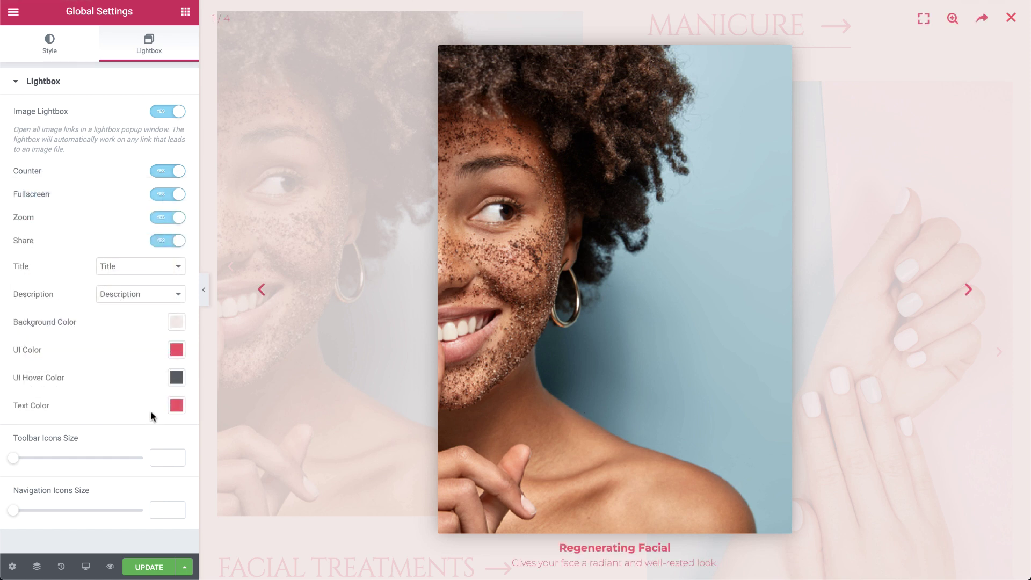
drag(13, 458, 85, 458)
double_click(164, 458)
key(BackSpace)
drag(14, 510, 84, 511)
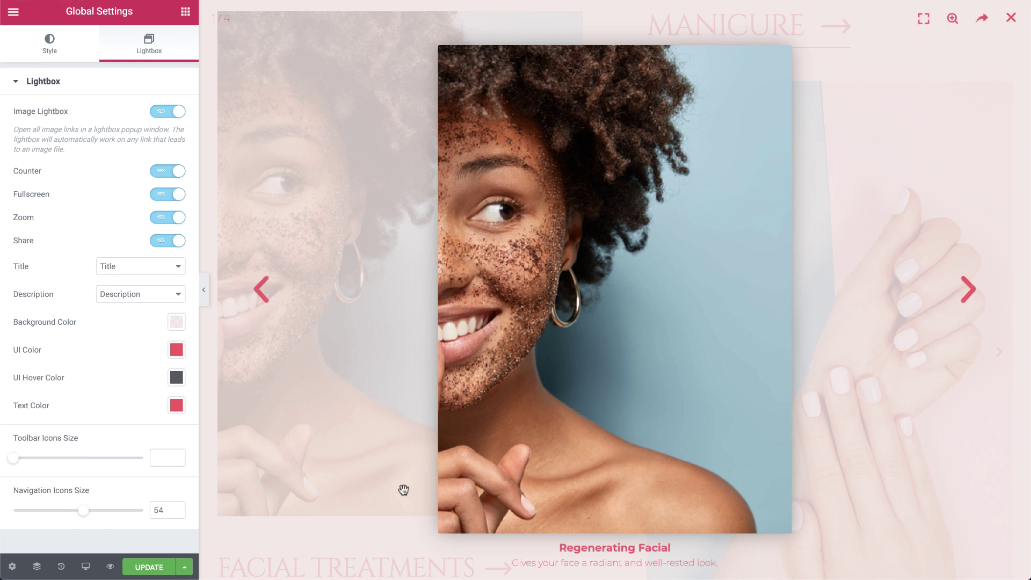
double_click(161, 510)
key(BackSpace)
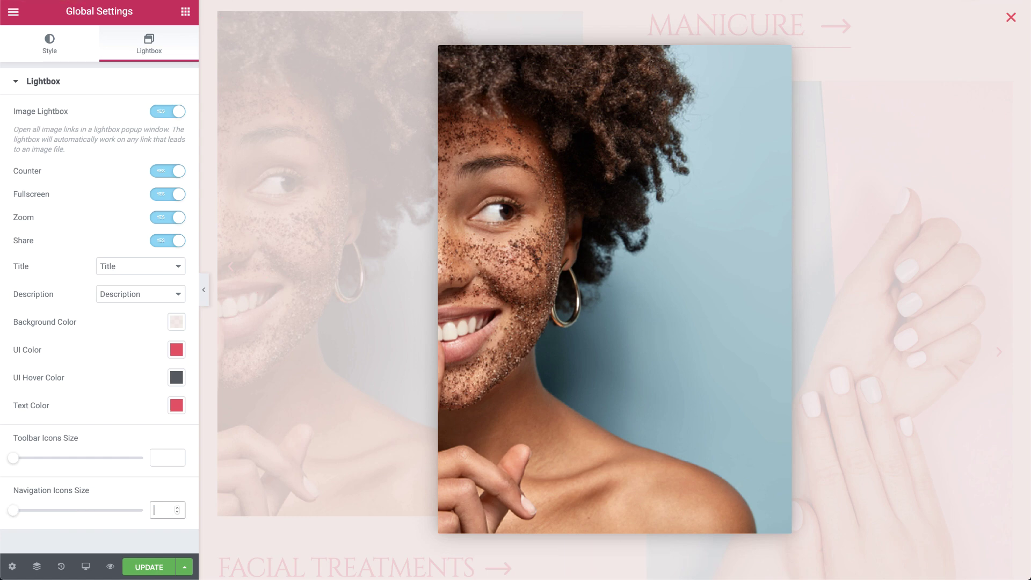
Open the live preview, step back through three facial treatment lightbox slides, then close it
click(110, 568)
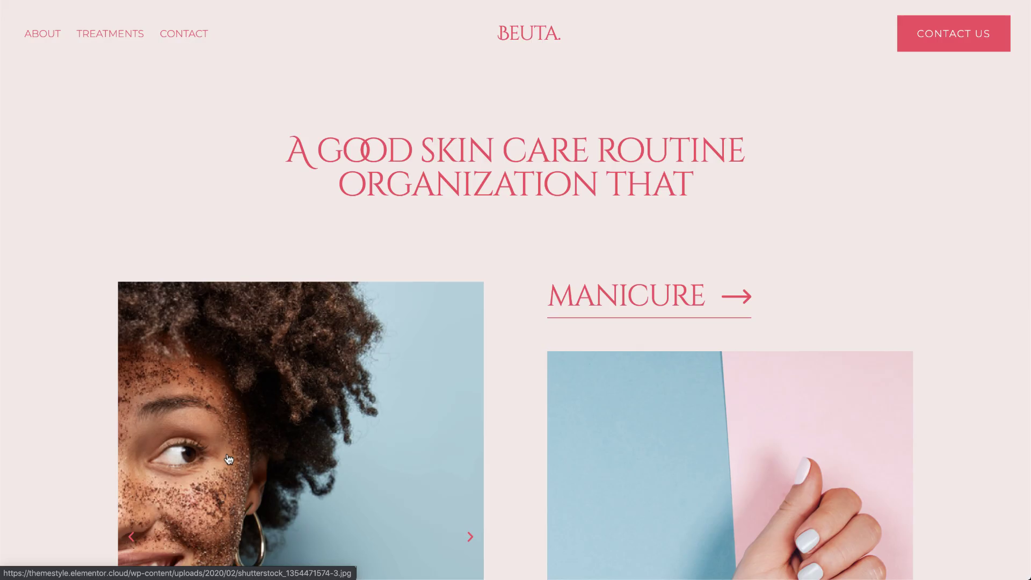
scroll(228, 459, down, 5)
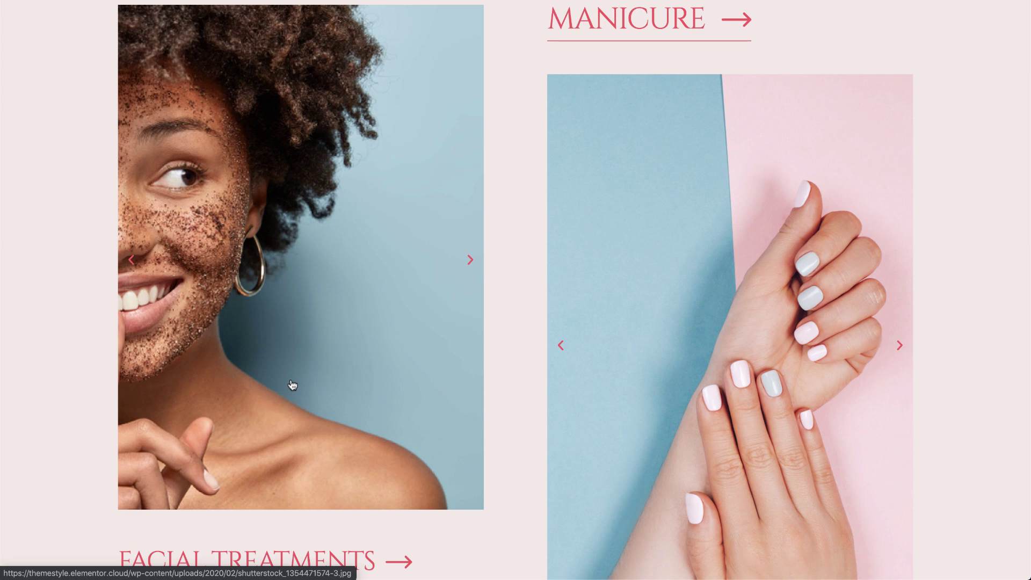
click(290, 380)
click(78, 293)
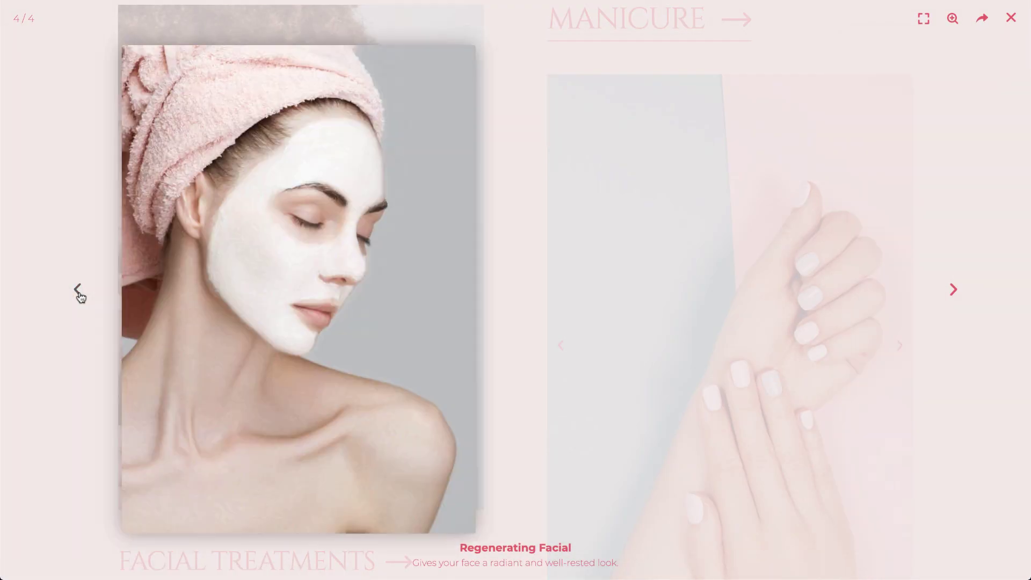
click(78, 292)
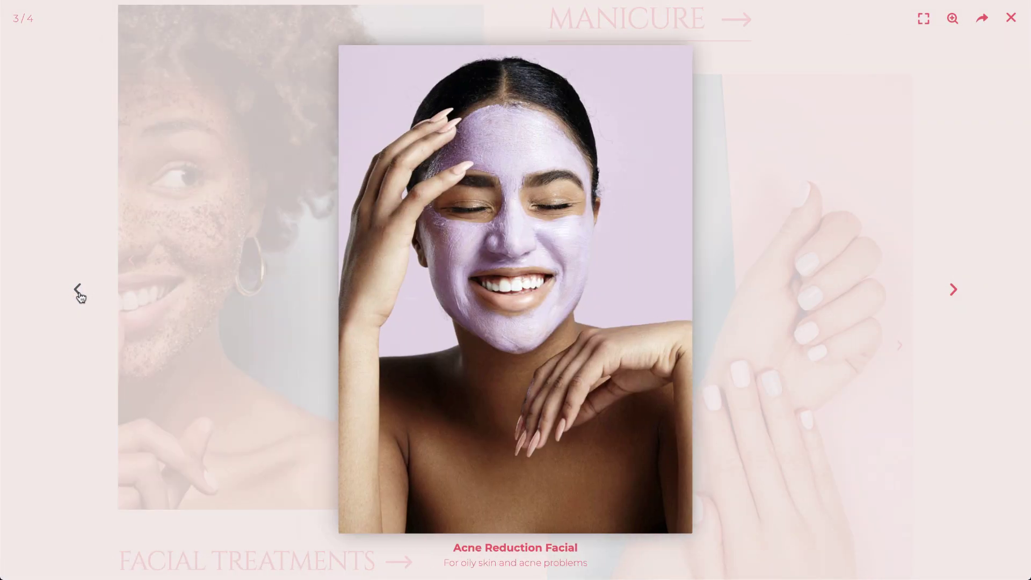
click(79, 293)
click(1011, 20)
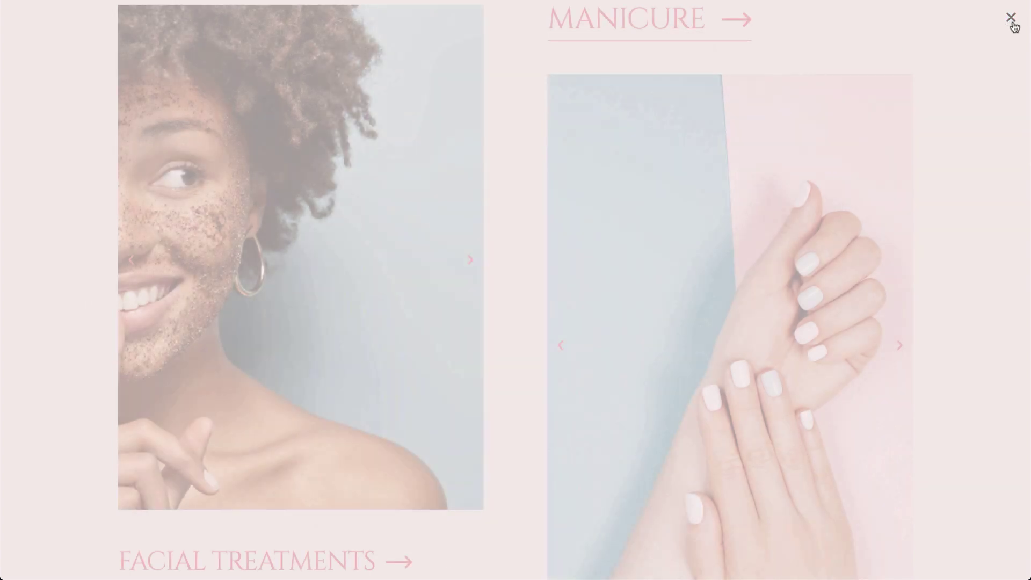
Browse the manicure lightbox forward to the Nail art slide and close it
click(750, 284)
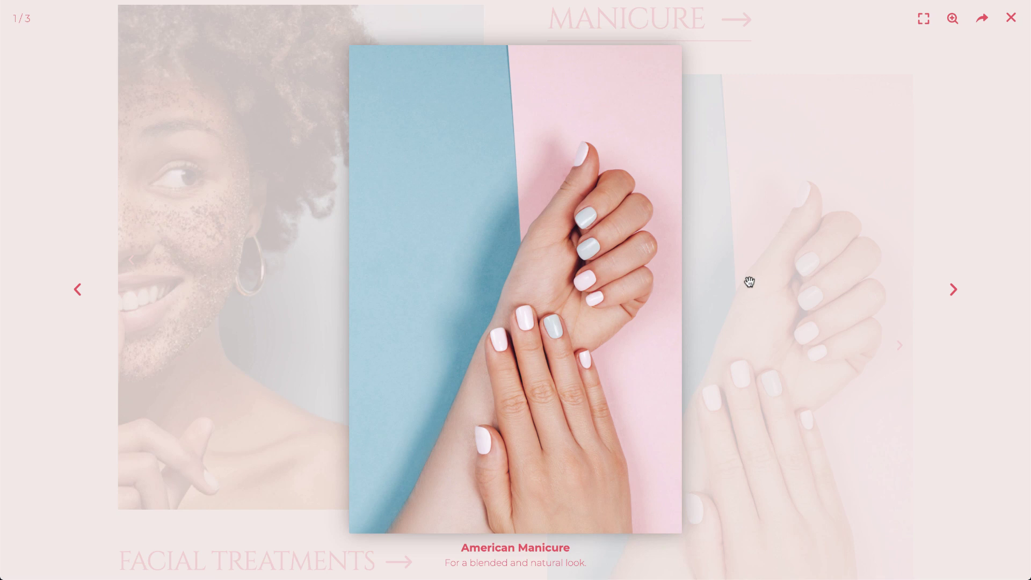
click(954, 290)
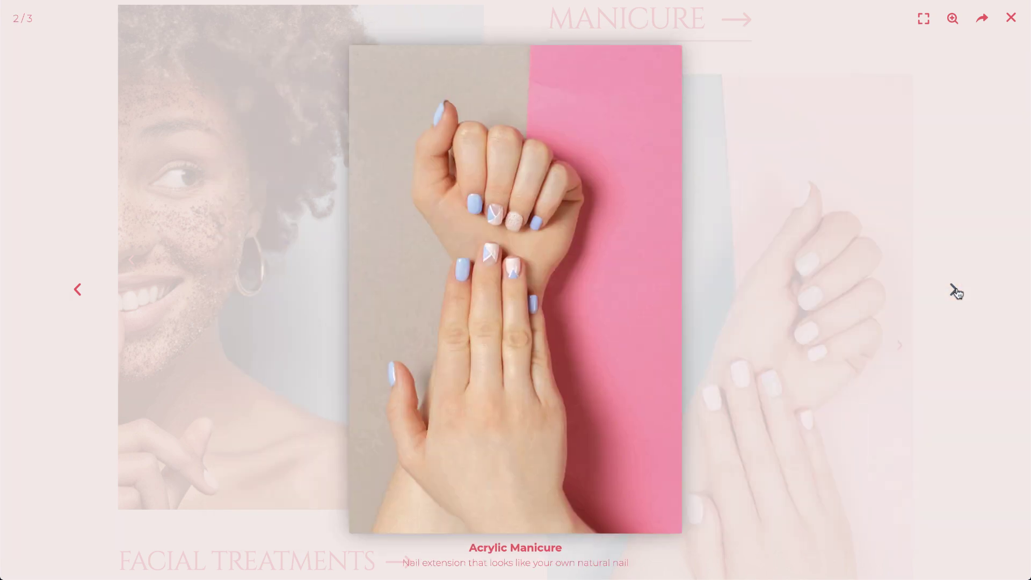
click(955, 291)
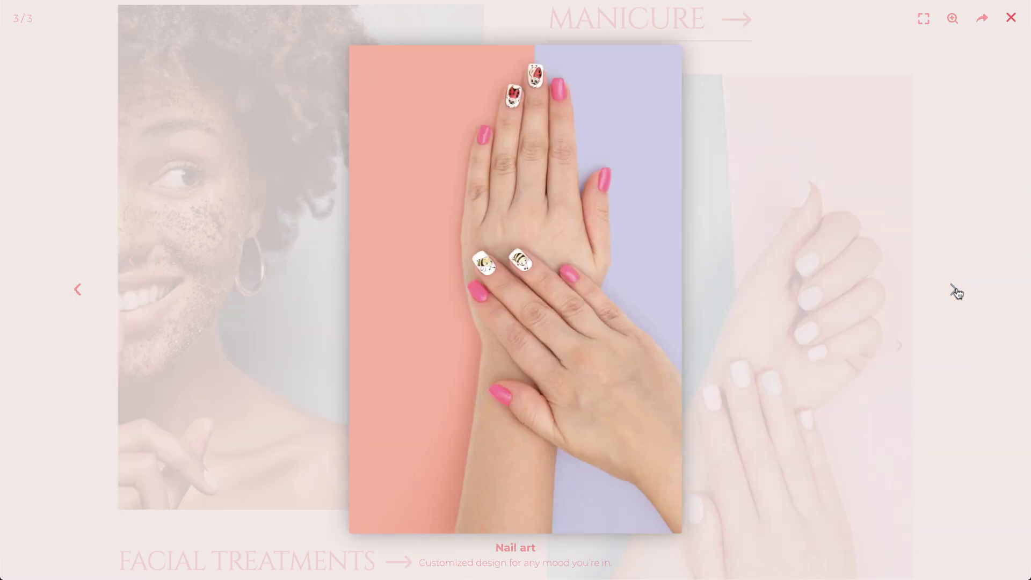
click(1013, 19)
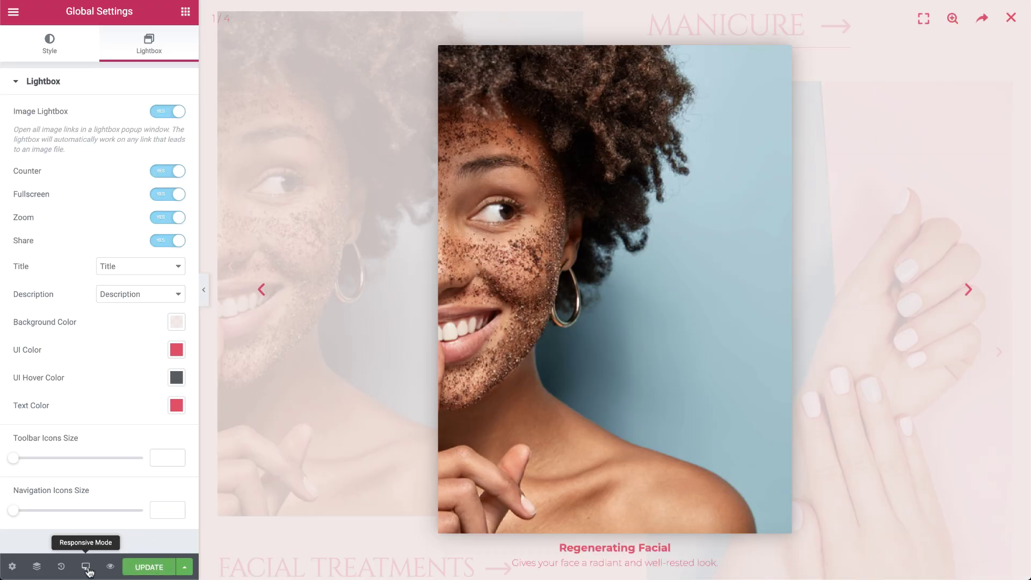
At mobile size, step back to Acne Reduction Facial, zoom in and out, and toggle sharing options
click(86, 568)
click(96, 541)
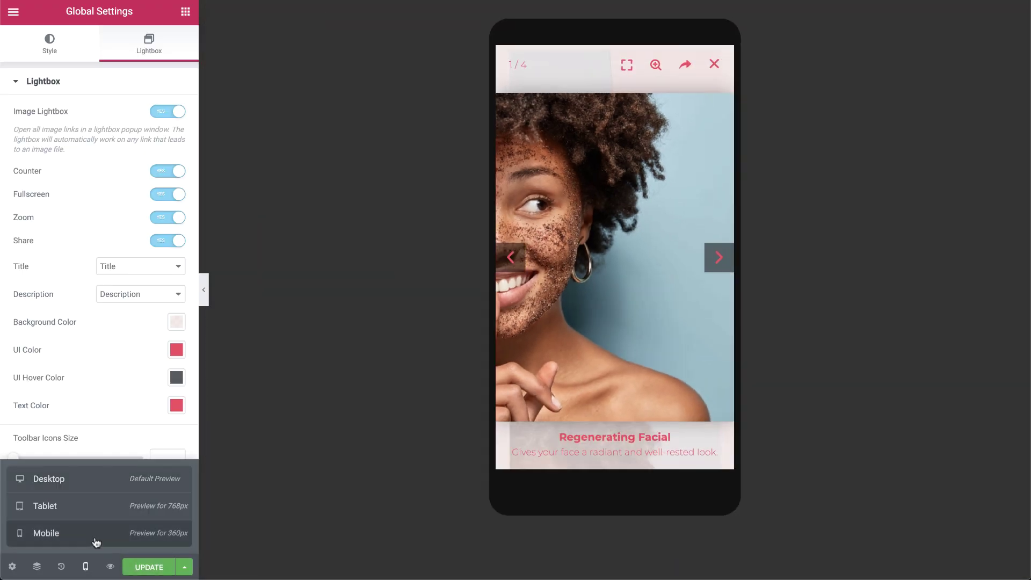
click(524, 268)
click(524, 268)
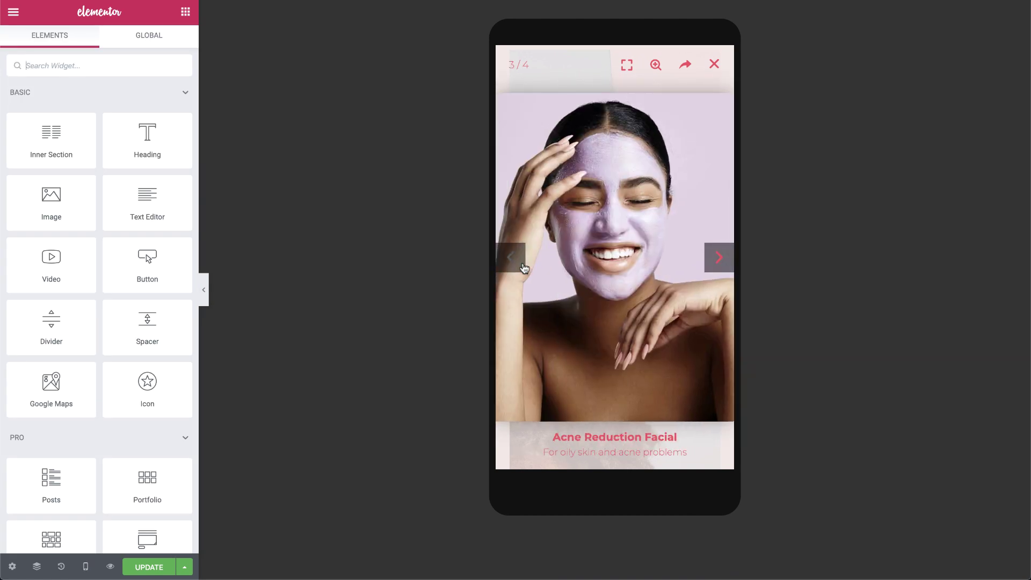
click(656, 65)
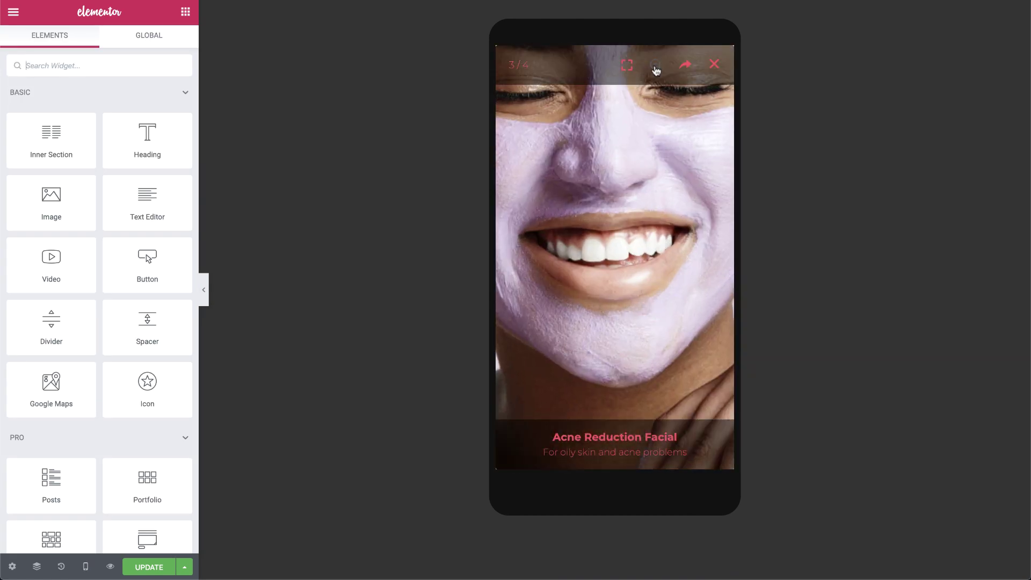
click(656, 65)
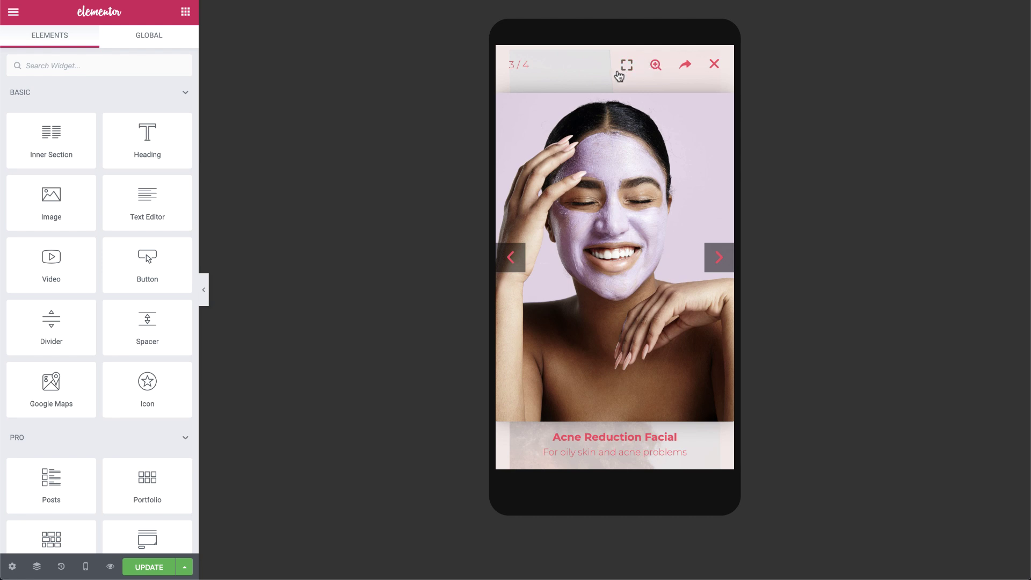
click(687, 74)
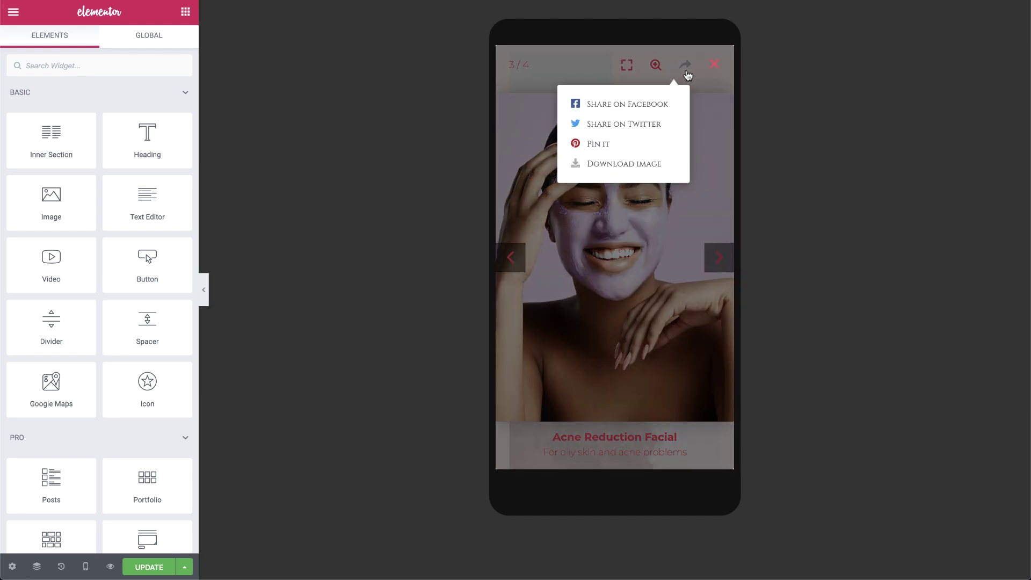
click(699, 72)
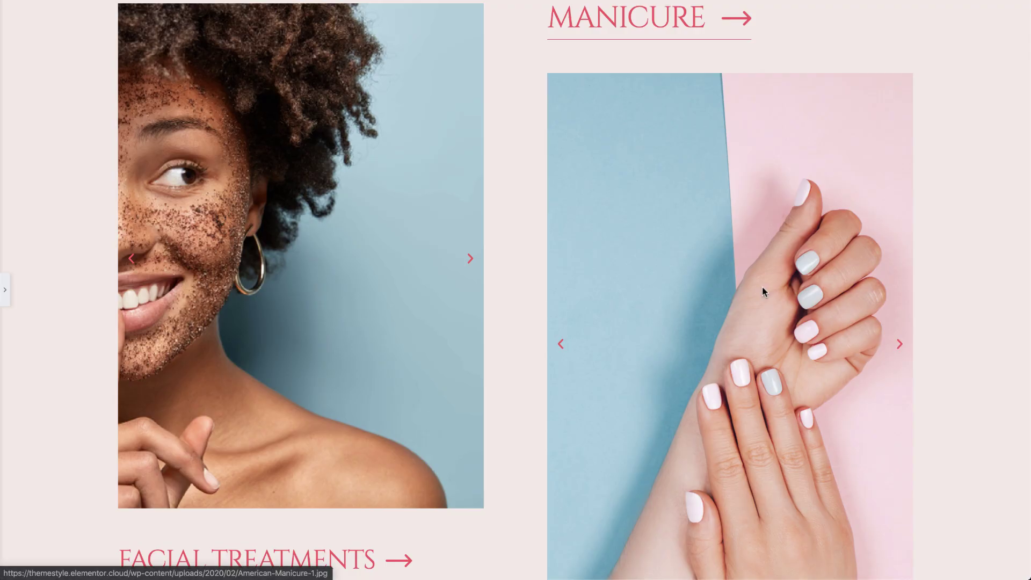
Open the manicure lightbox at Nail art, restore the editor panel, and reselect Mobile preview
click(763, 286)
click(77, 293)
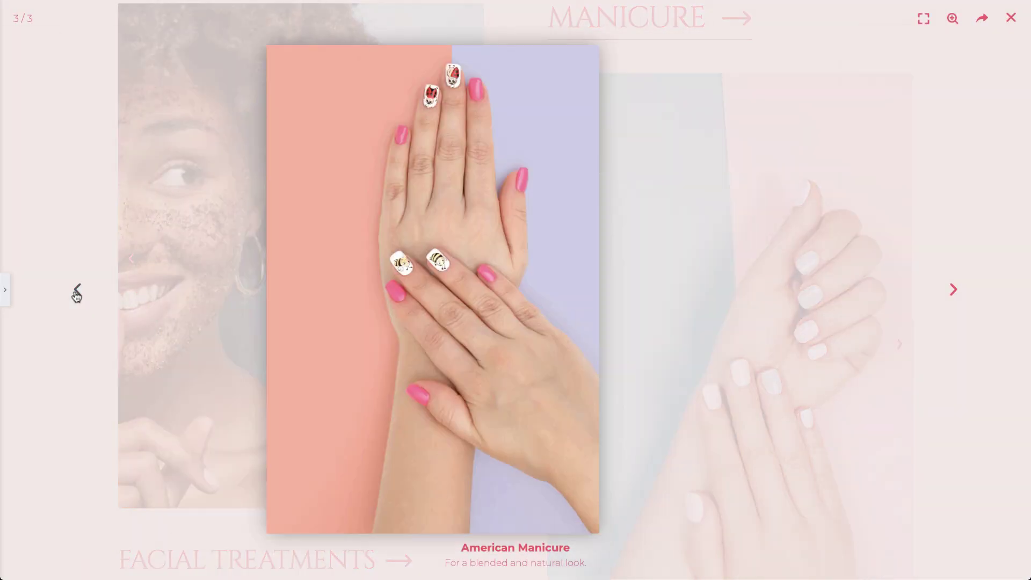
click(5, 292)
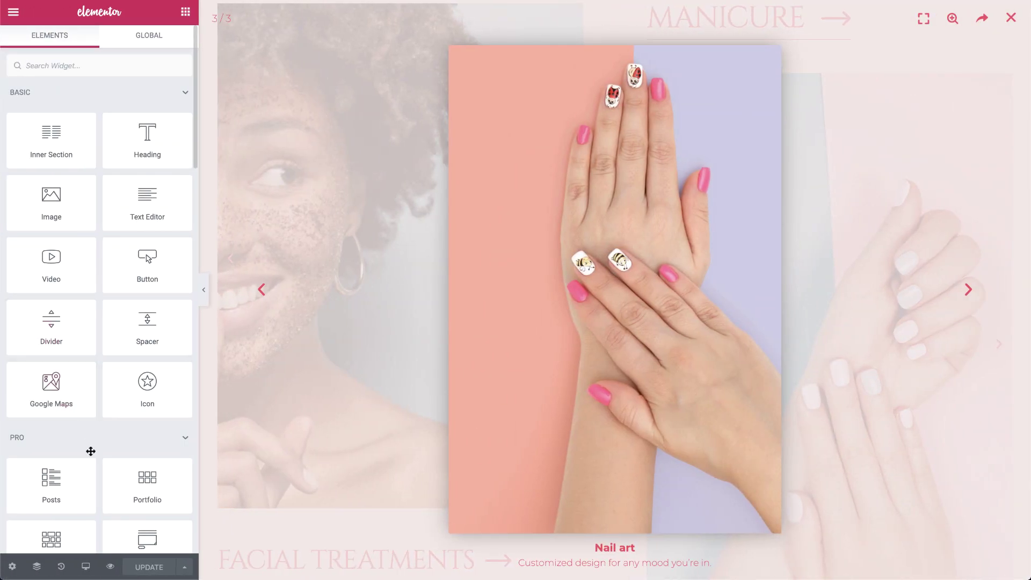
click(85, 565)
click(91, 542)
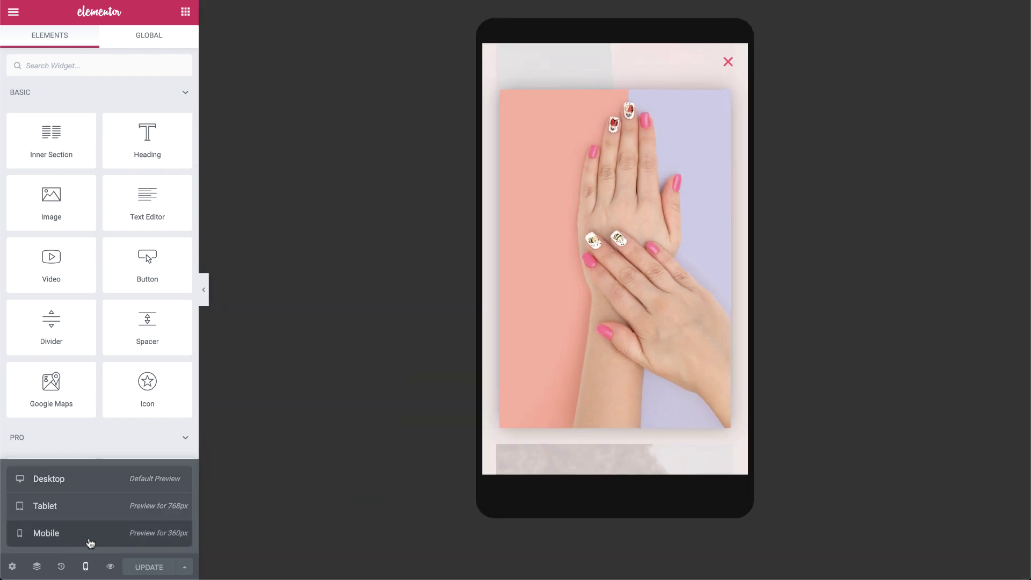